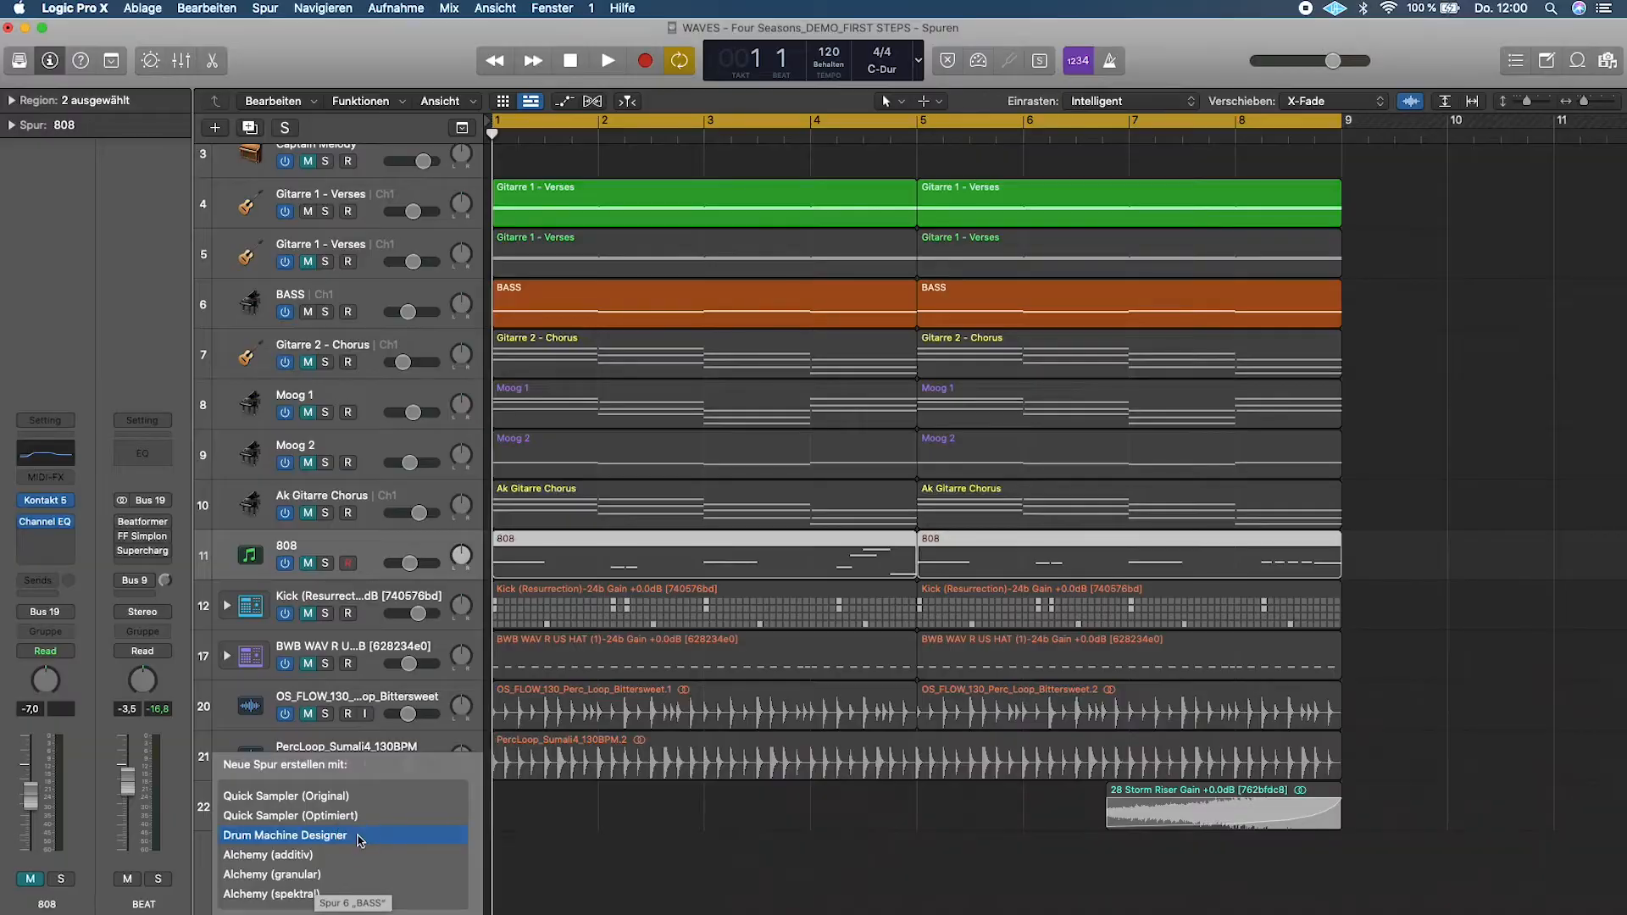
- Create a new Drum Machine Designer track from the Kick (Crooked)-24b sample
{"action": "left_click", "coordinate": [360, 840]}
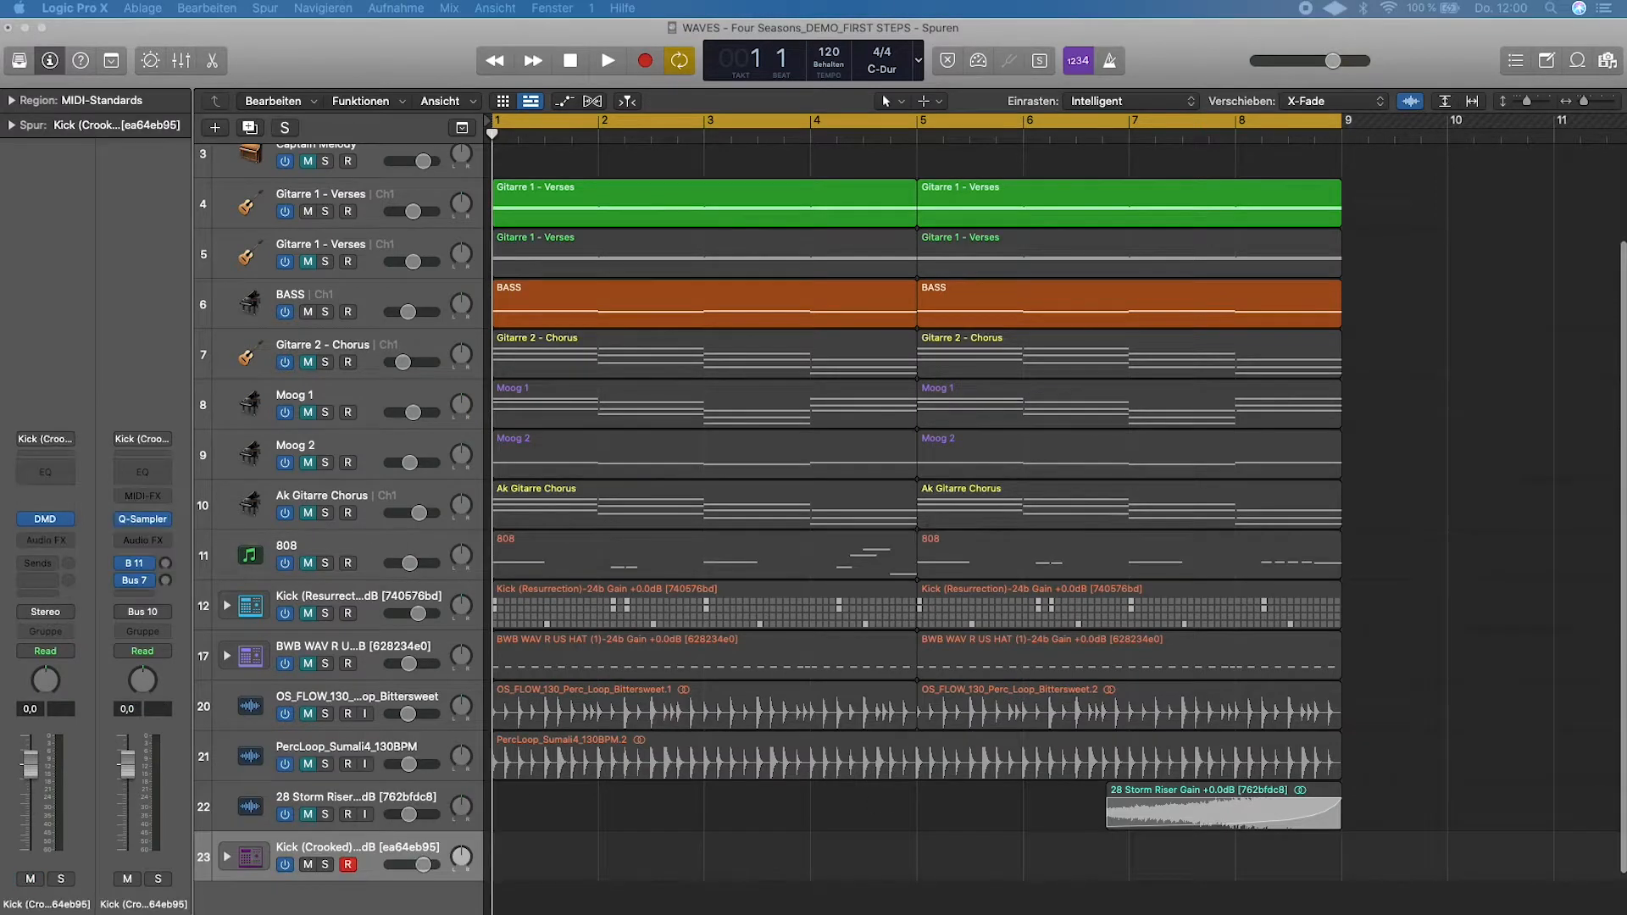
{"action": "left_click_drag", "start_coordinate": [850, 914], "coordinate": [591, 144]}
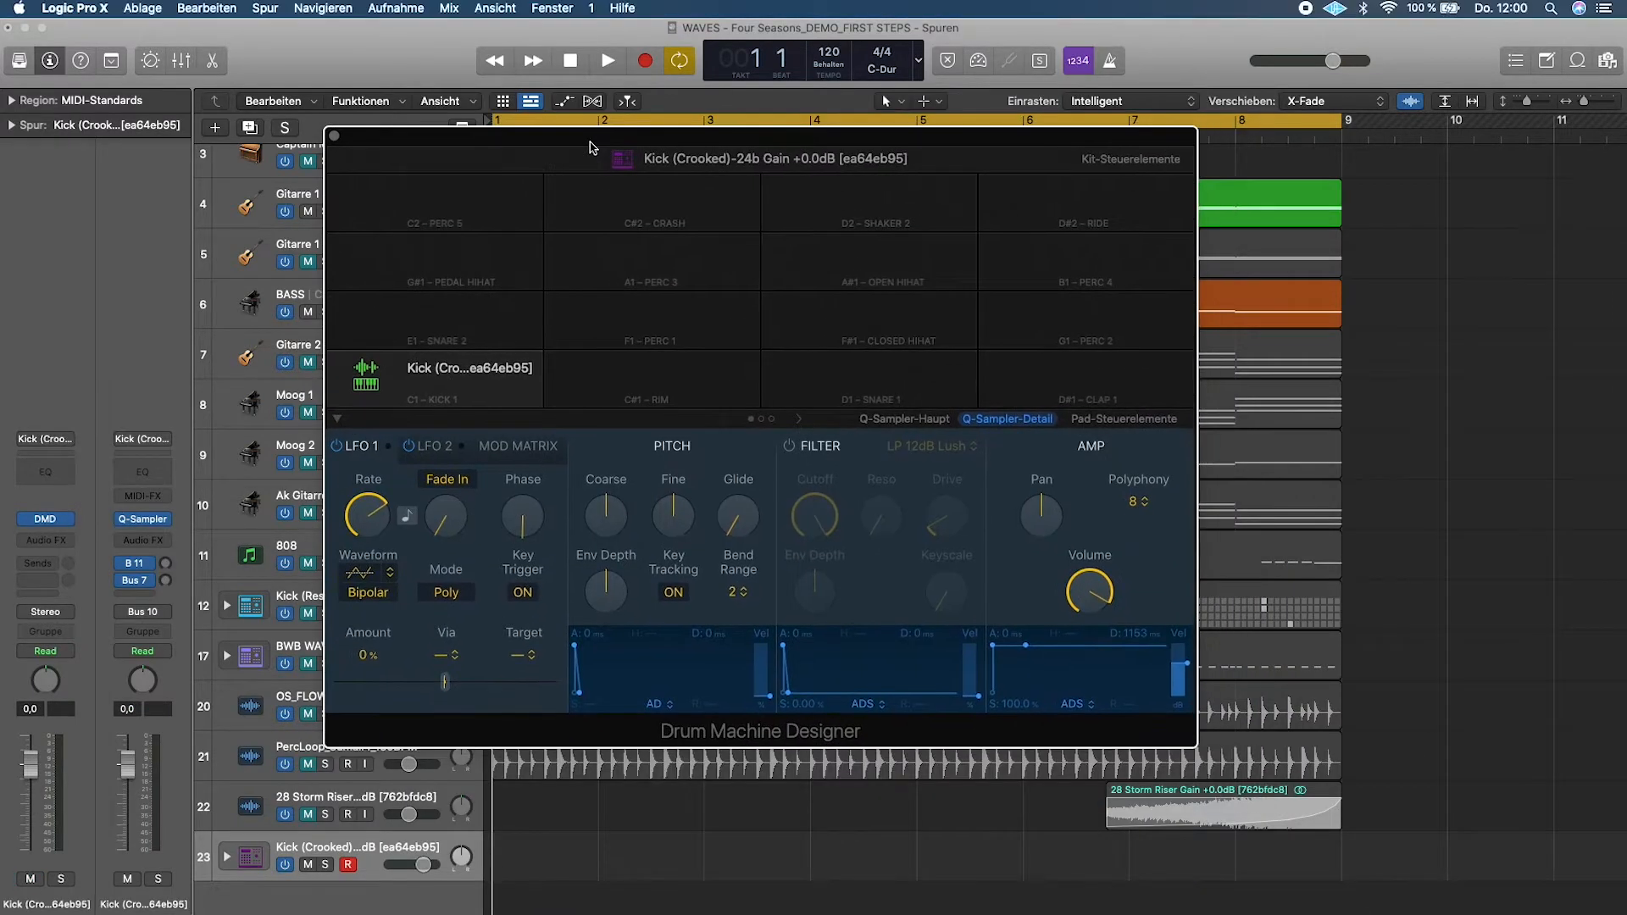
- Switch to ADSR Sample Manager and load Kick (Resurrection)-24b.wav onto the C#1 pad, then hide the plug-in windows
{"action": "key", "text": "super+Tab"}
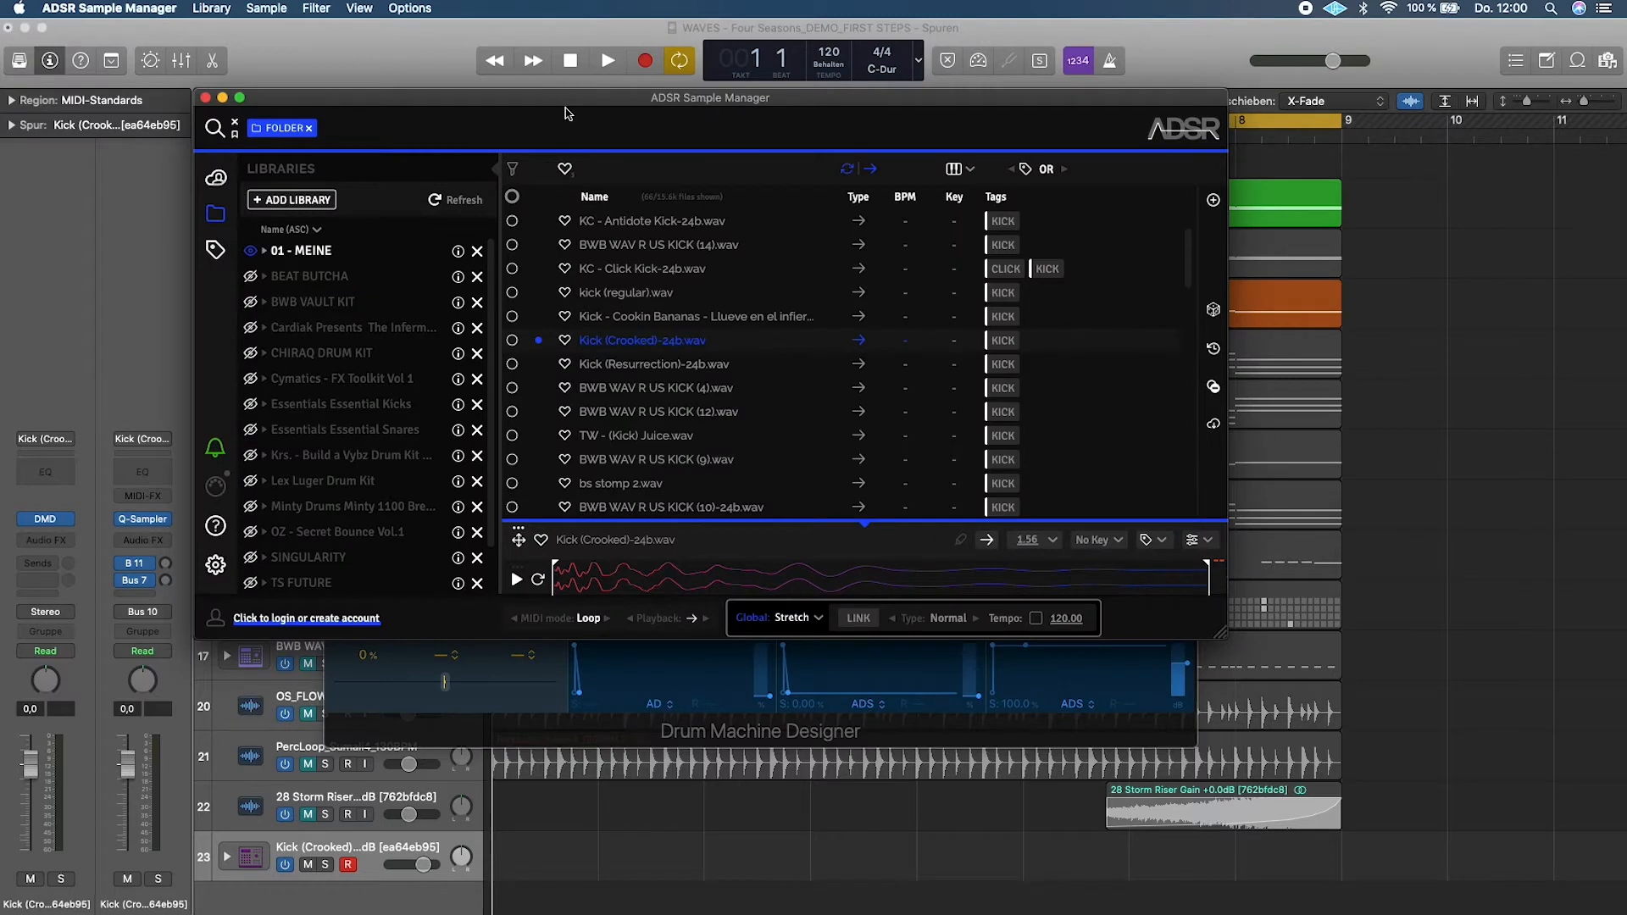
{"action": "left_click_drag", "start_coordinate": [568, 108], "coordinate": [1075, 38]}
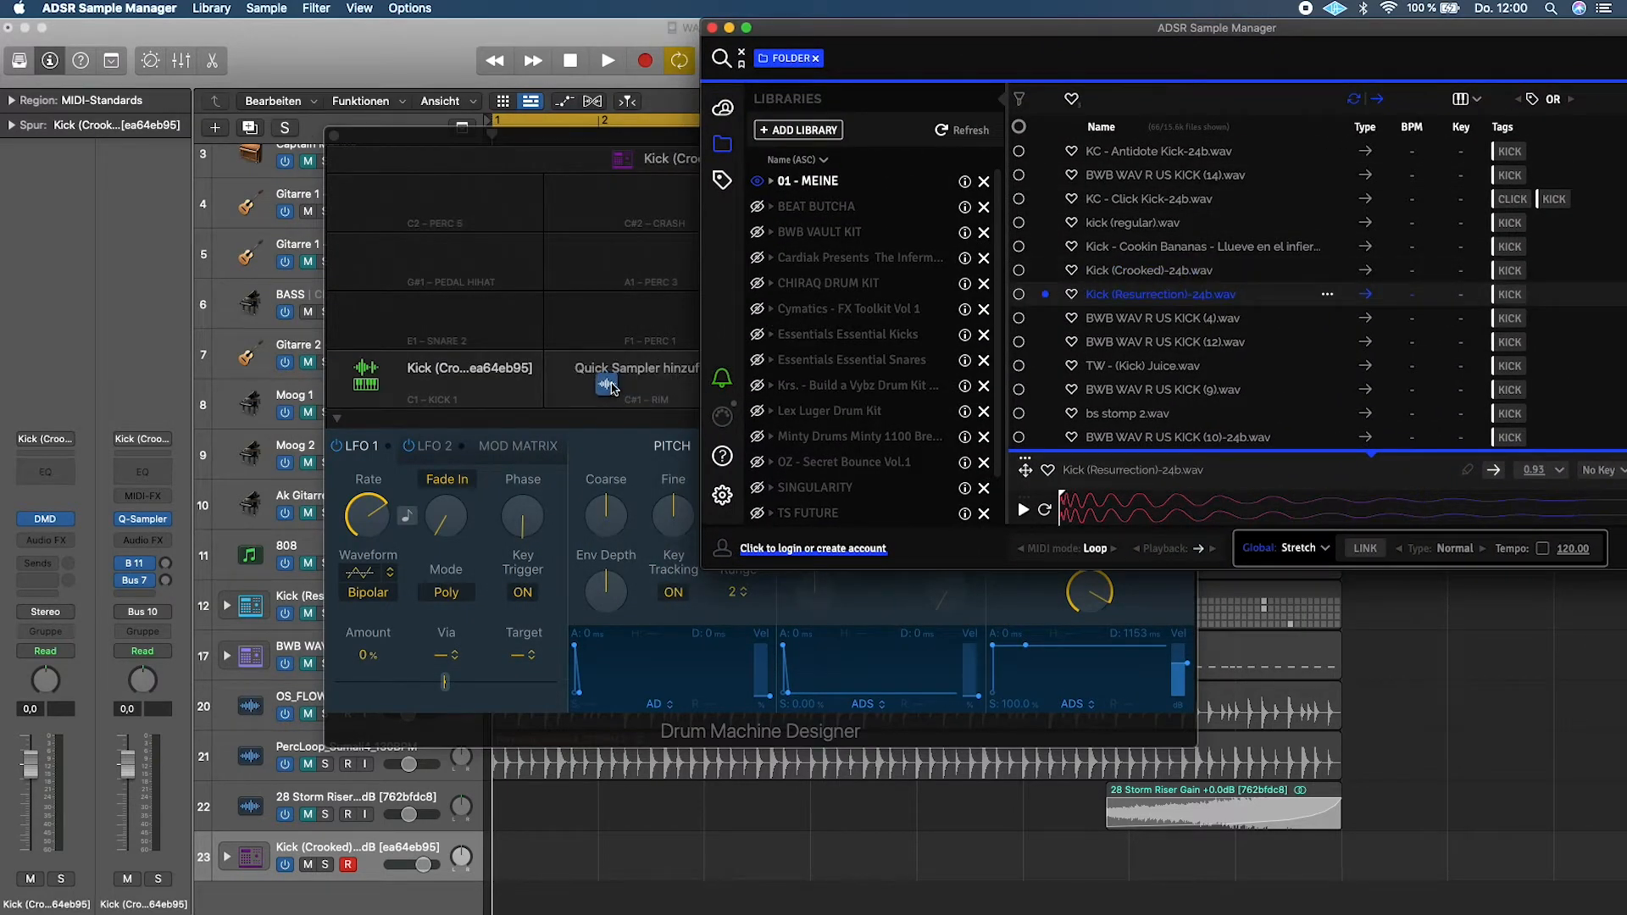
{"action": "left_click_drag", "start_coordinate": [611, 386], "coordinate": [611, 386]}
{"action": "left_click_drag", "start_coordinate": [1554, 26], "coordinate": [1312, 131]}
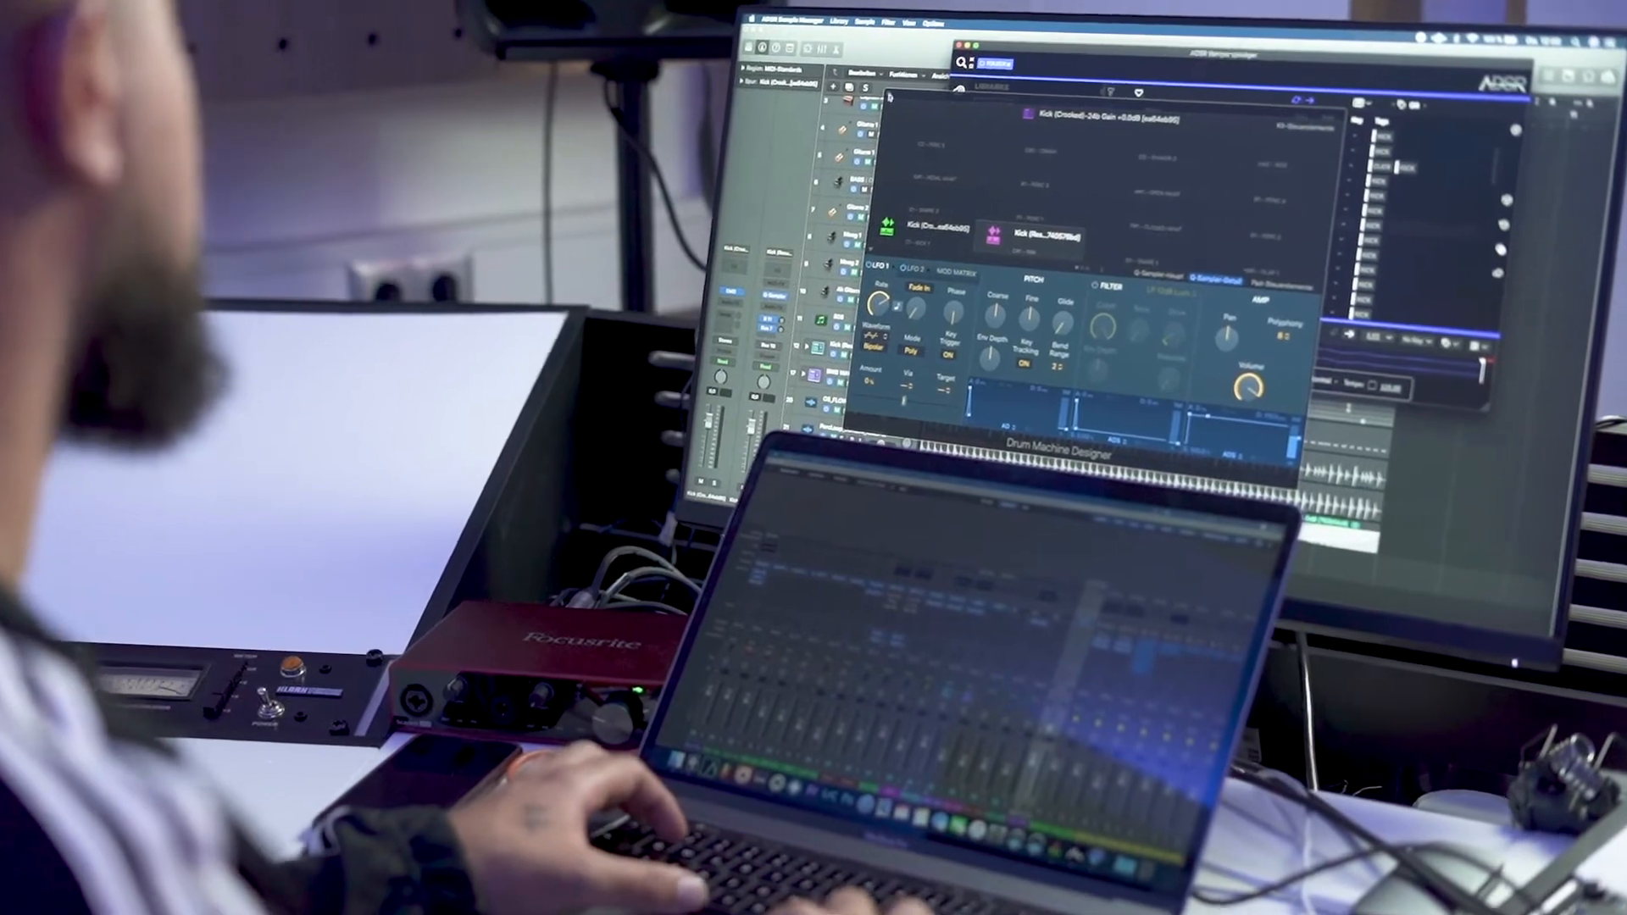
{"action": "key", "text": "v"}
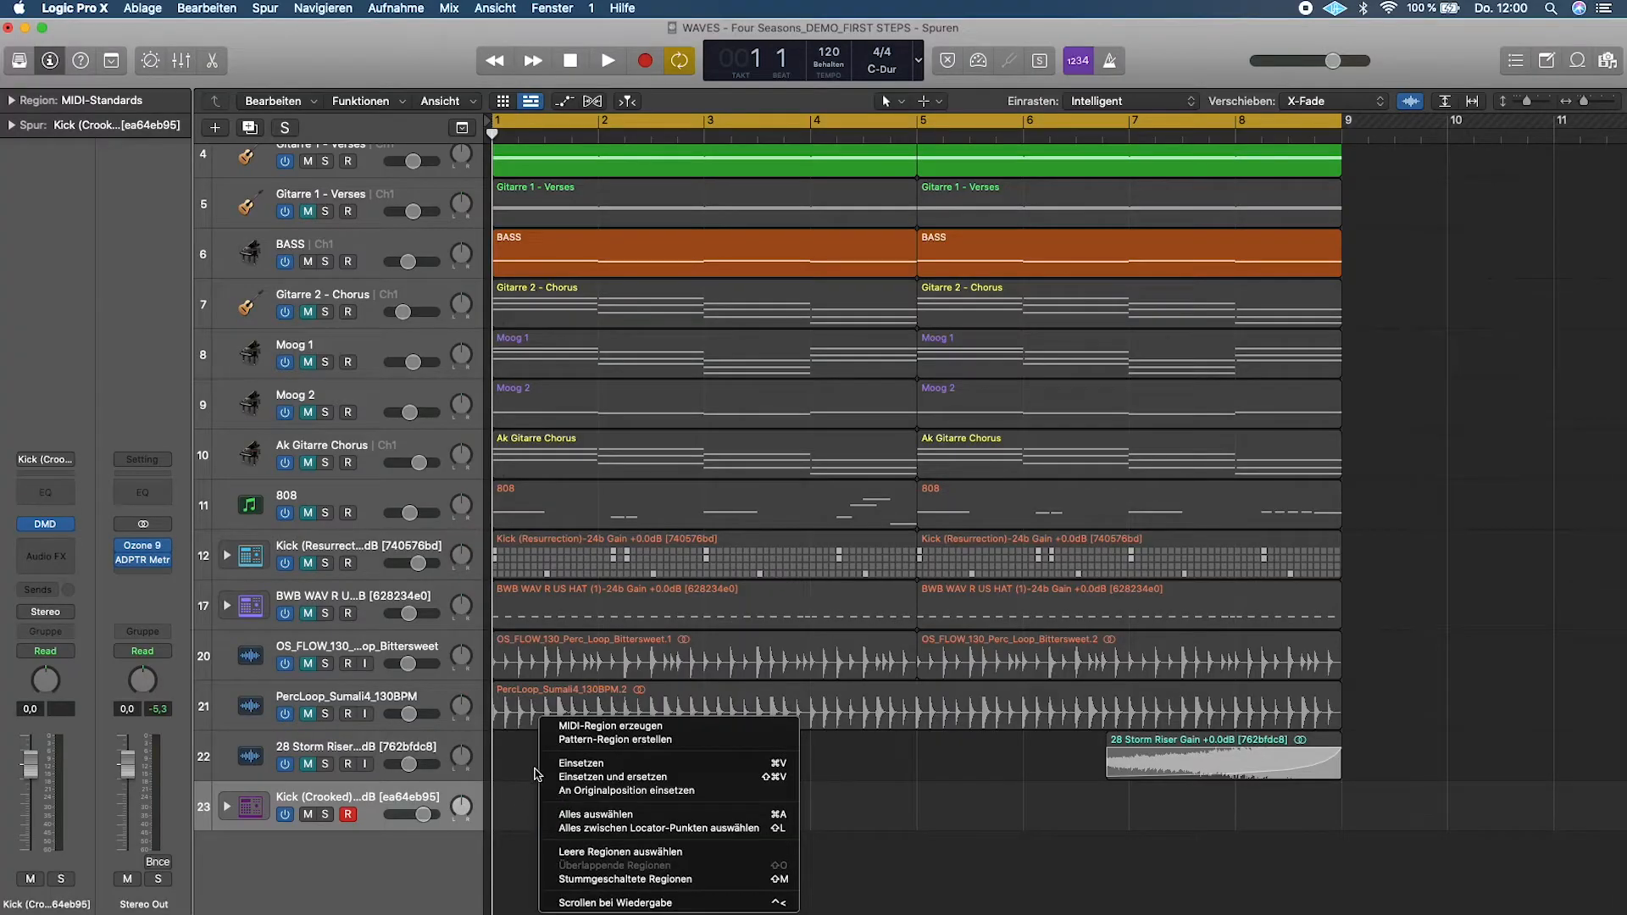
- Create a pattern region on the Kick (Crooked) track and activate step 1 for both kicks in the Step Sequencer
{"action": "left_click", "coordinate": [702, 739]}
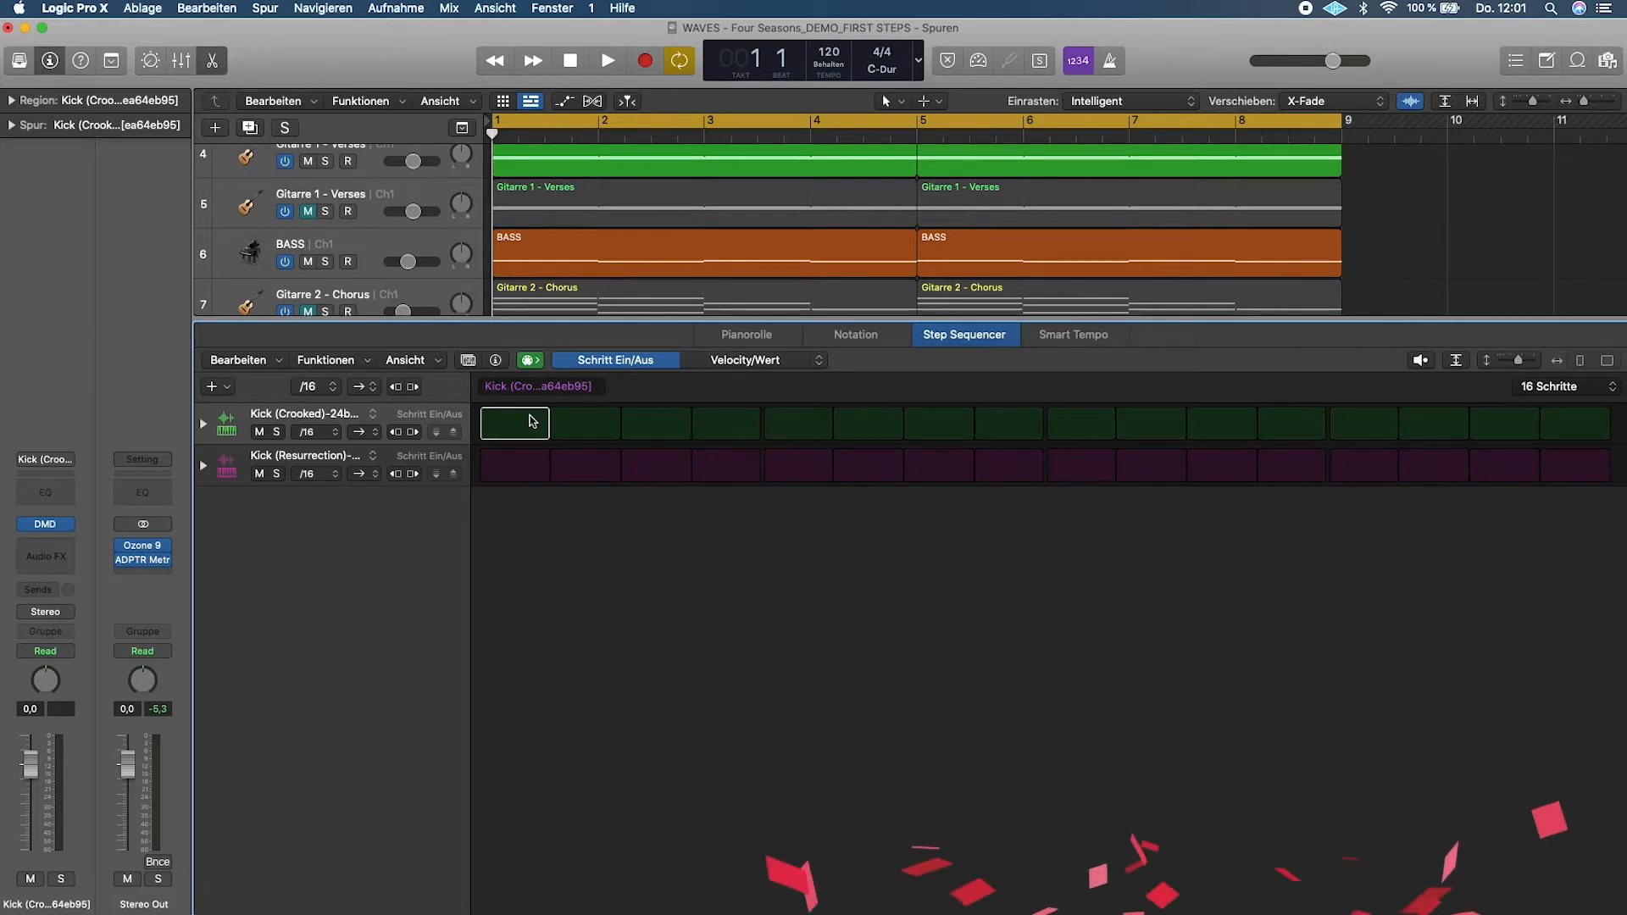
{"action": "left_click", "coordinate": [514, 466]}
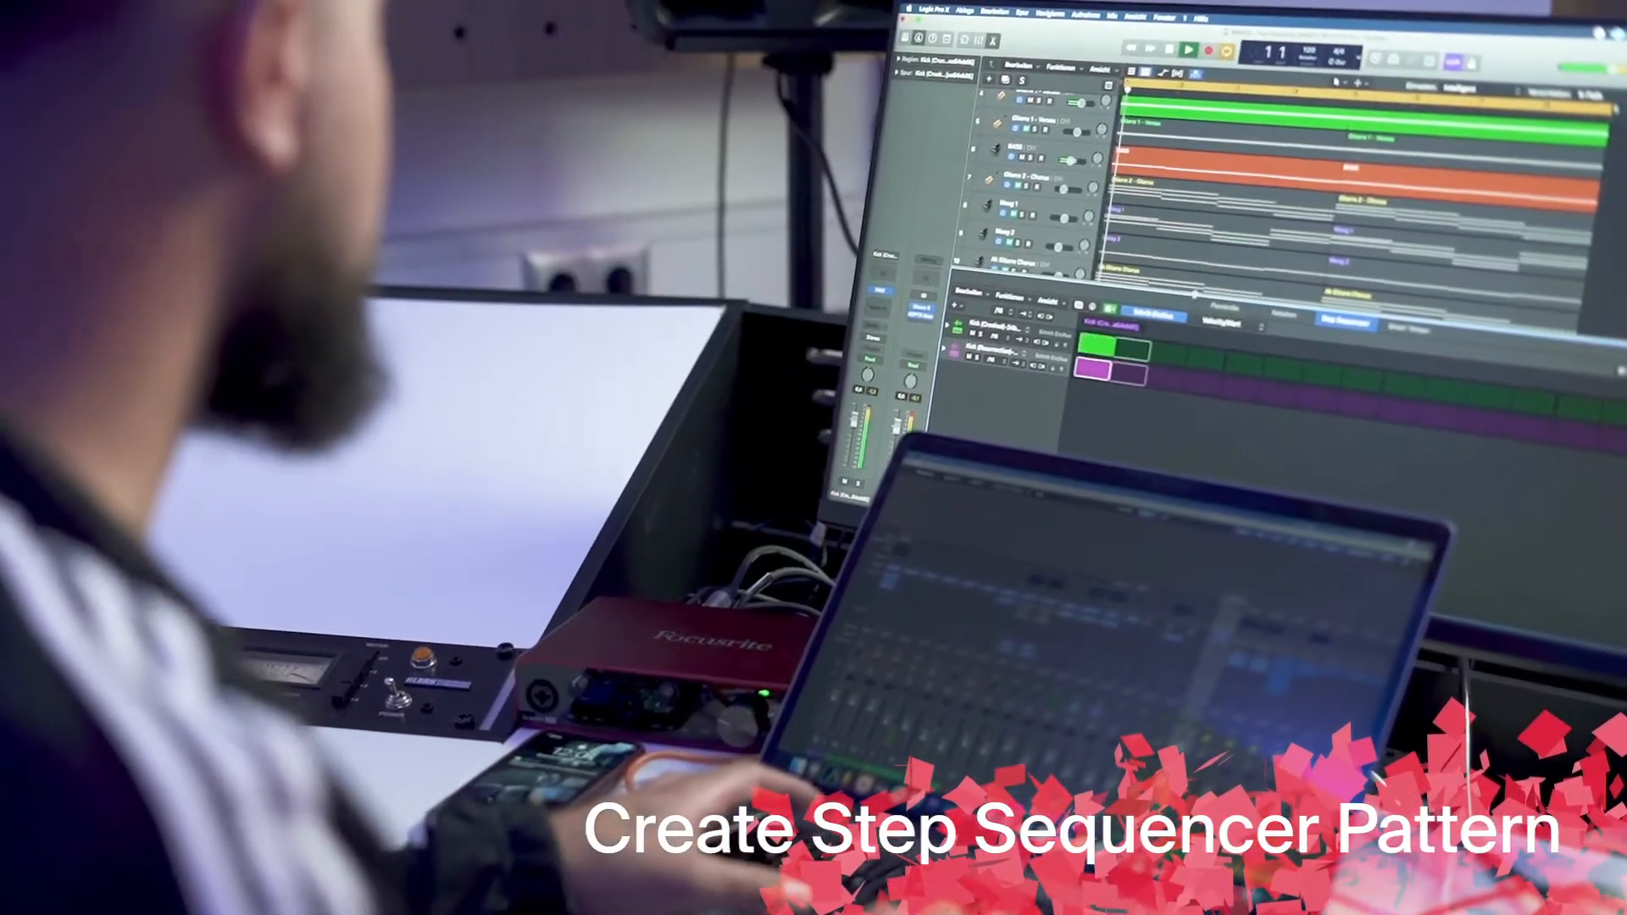
{"action": "key", "text": "space"}
{"action": "scroll", "coordinate": [1193, 197], "scroll_direction": "down", "scroll_amount": 10}
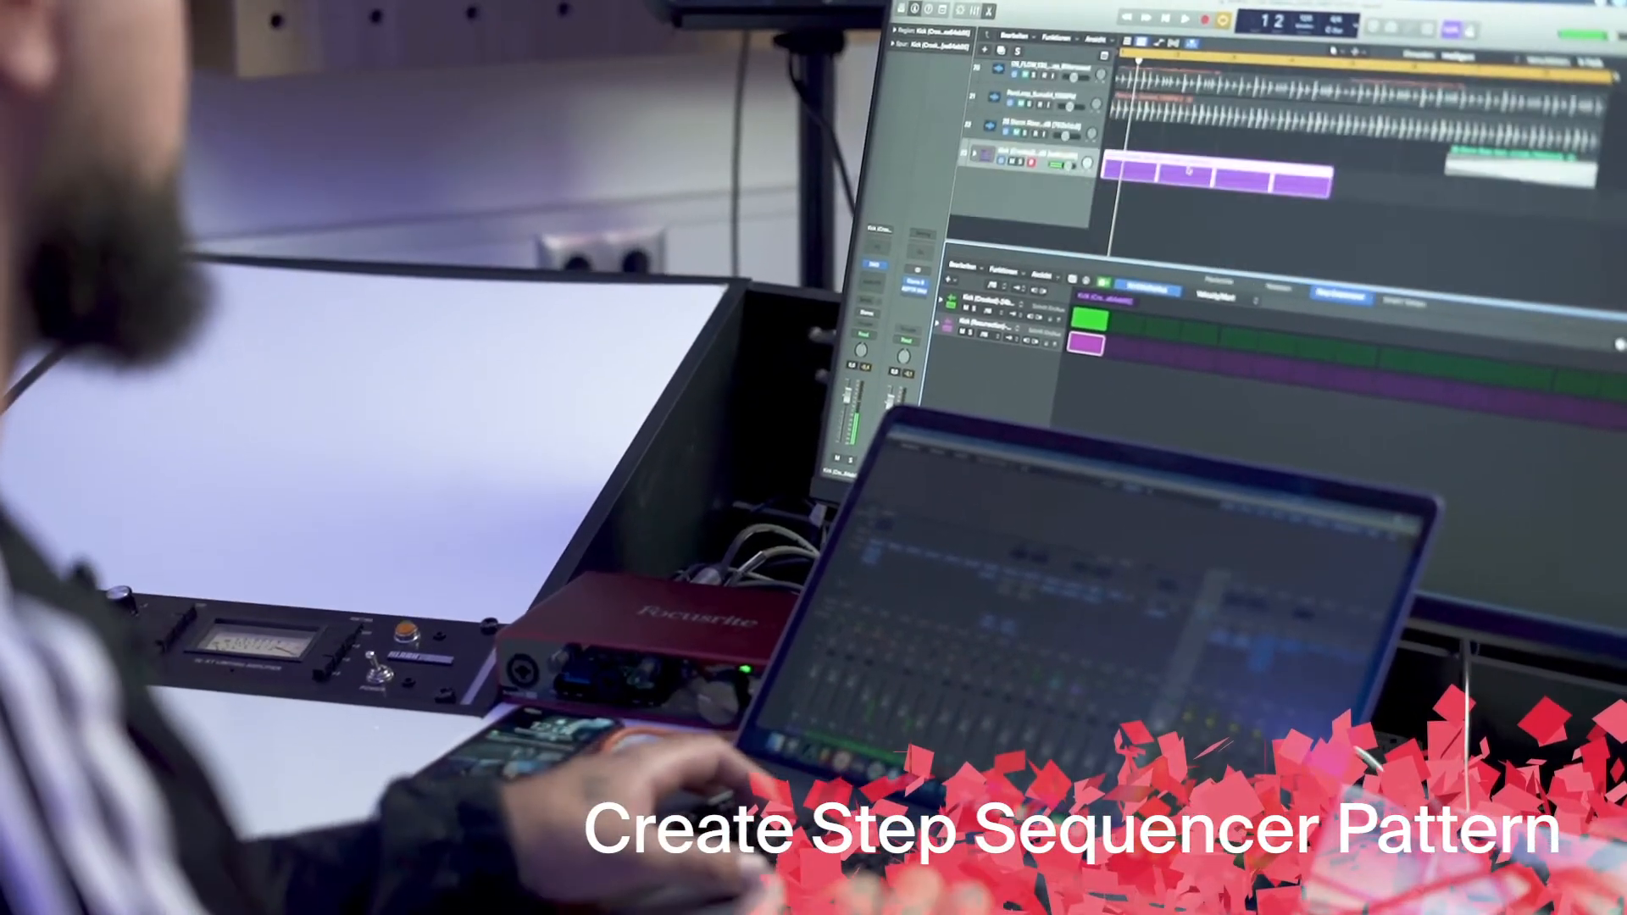
{"action": "scroll", "coordinate": [1188, 171], "scroll_direction": "up", "scroll_amount": 3}
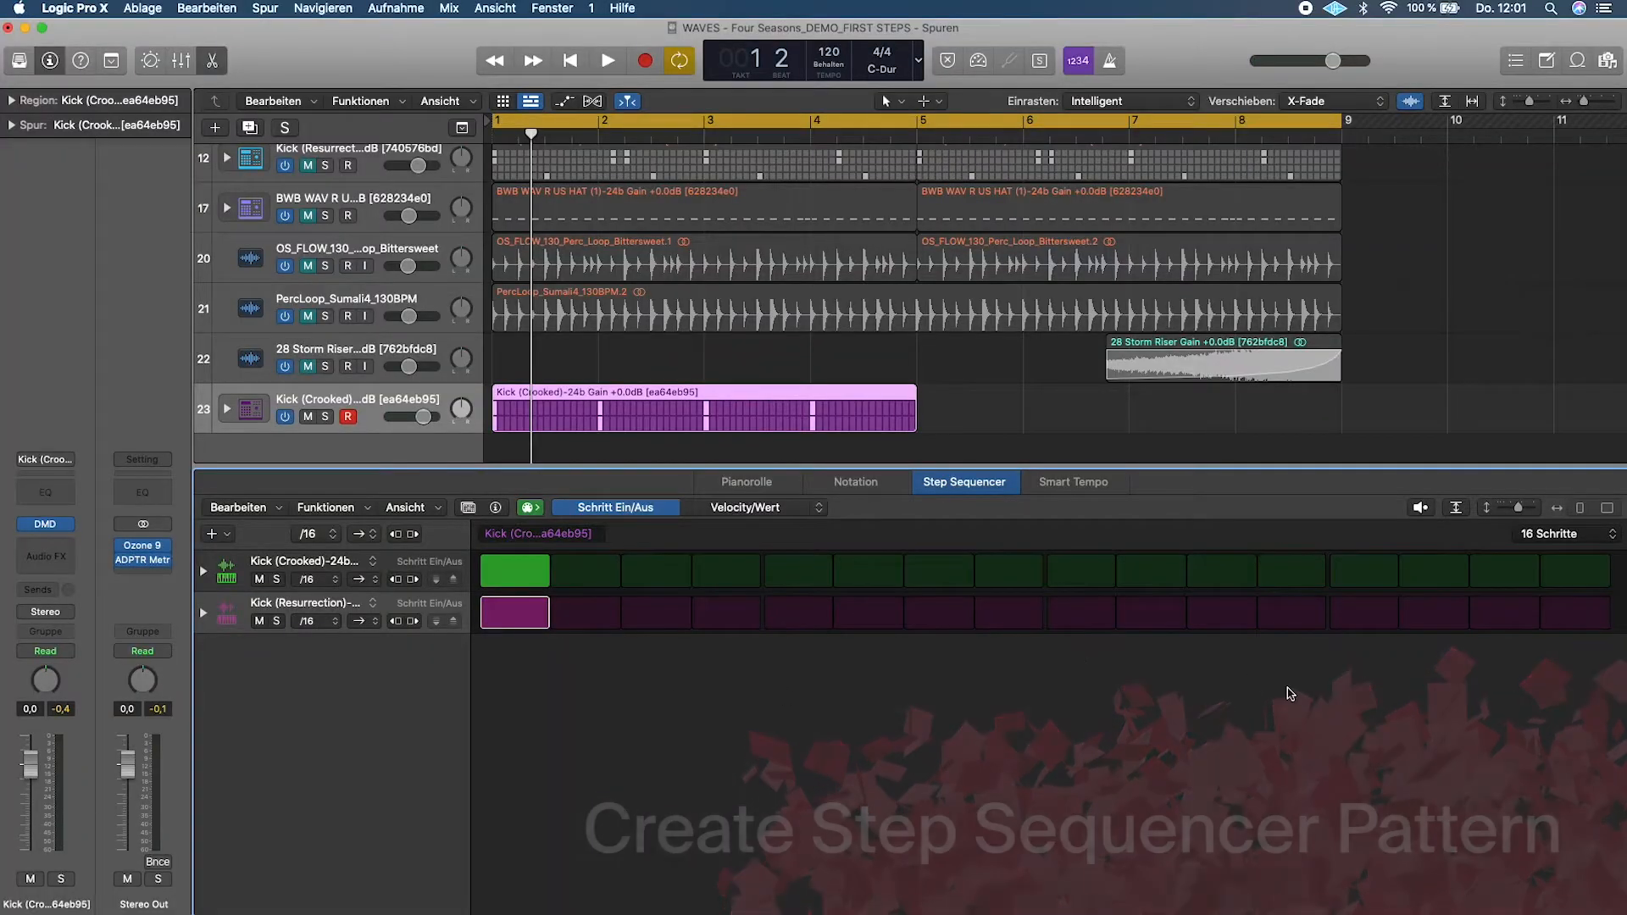
- Activate steps 7 and 11 for both kicks and play back the pattern
{"action": "key", "text": "space"}
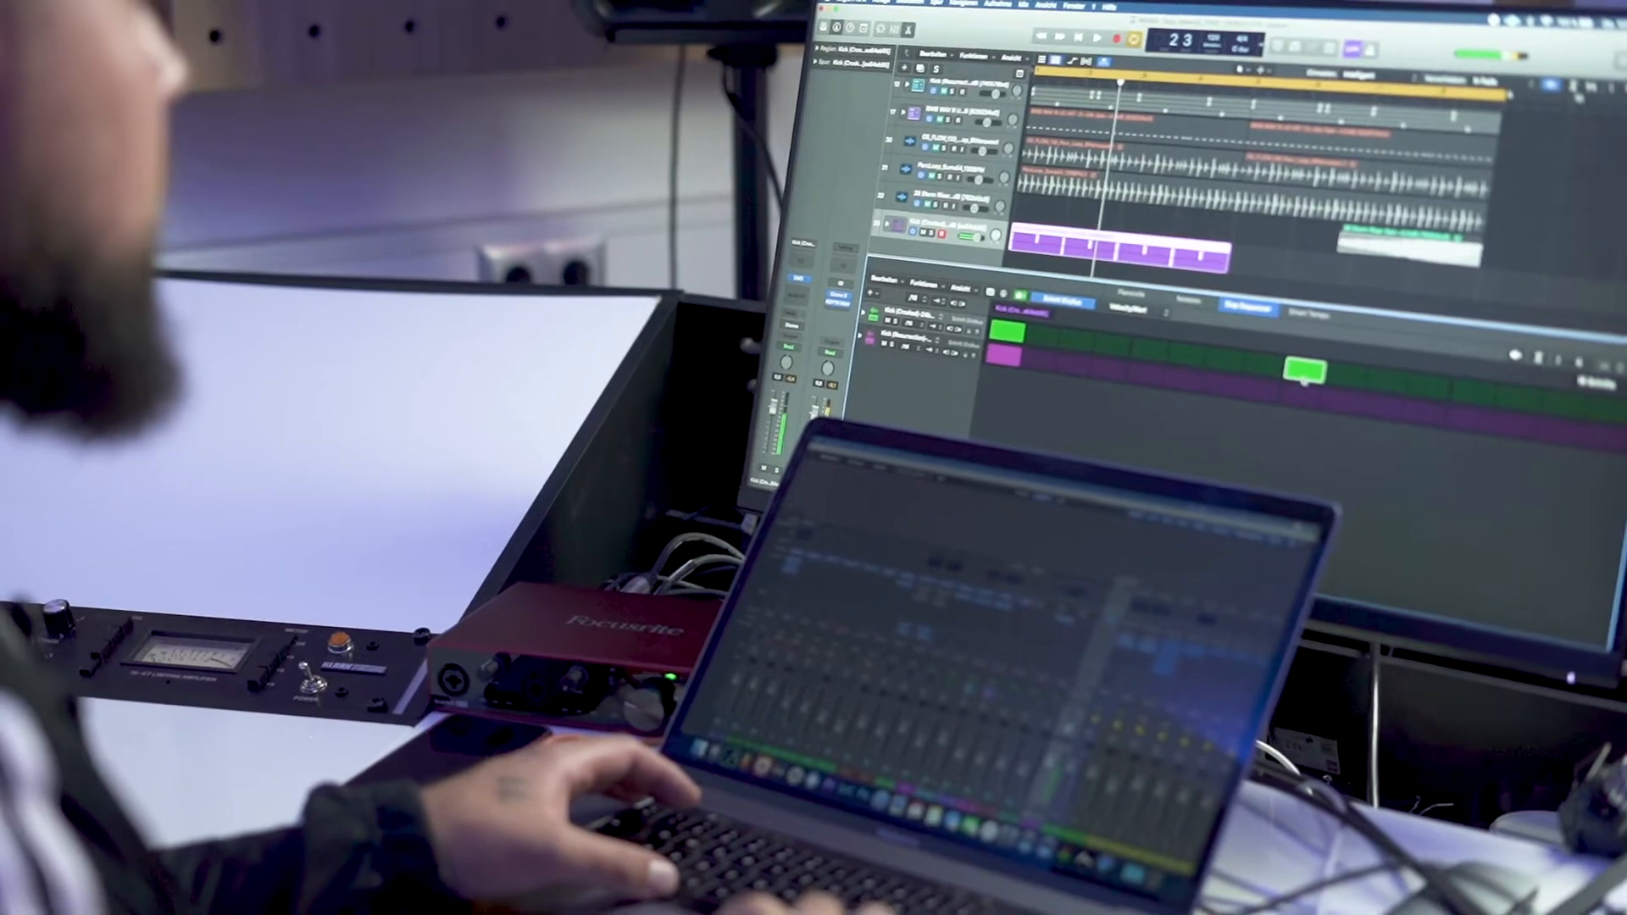
{"action": "left_click", "coordinate": [1313, 386]}
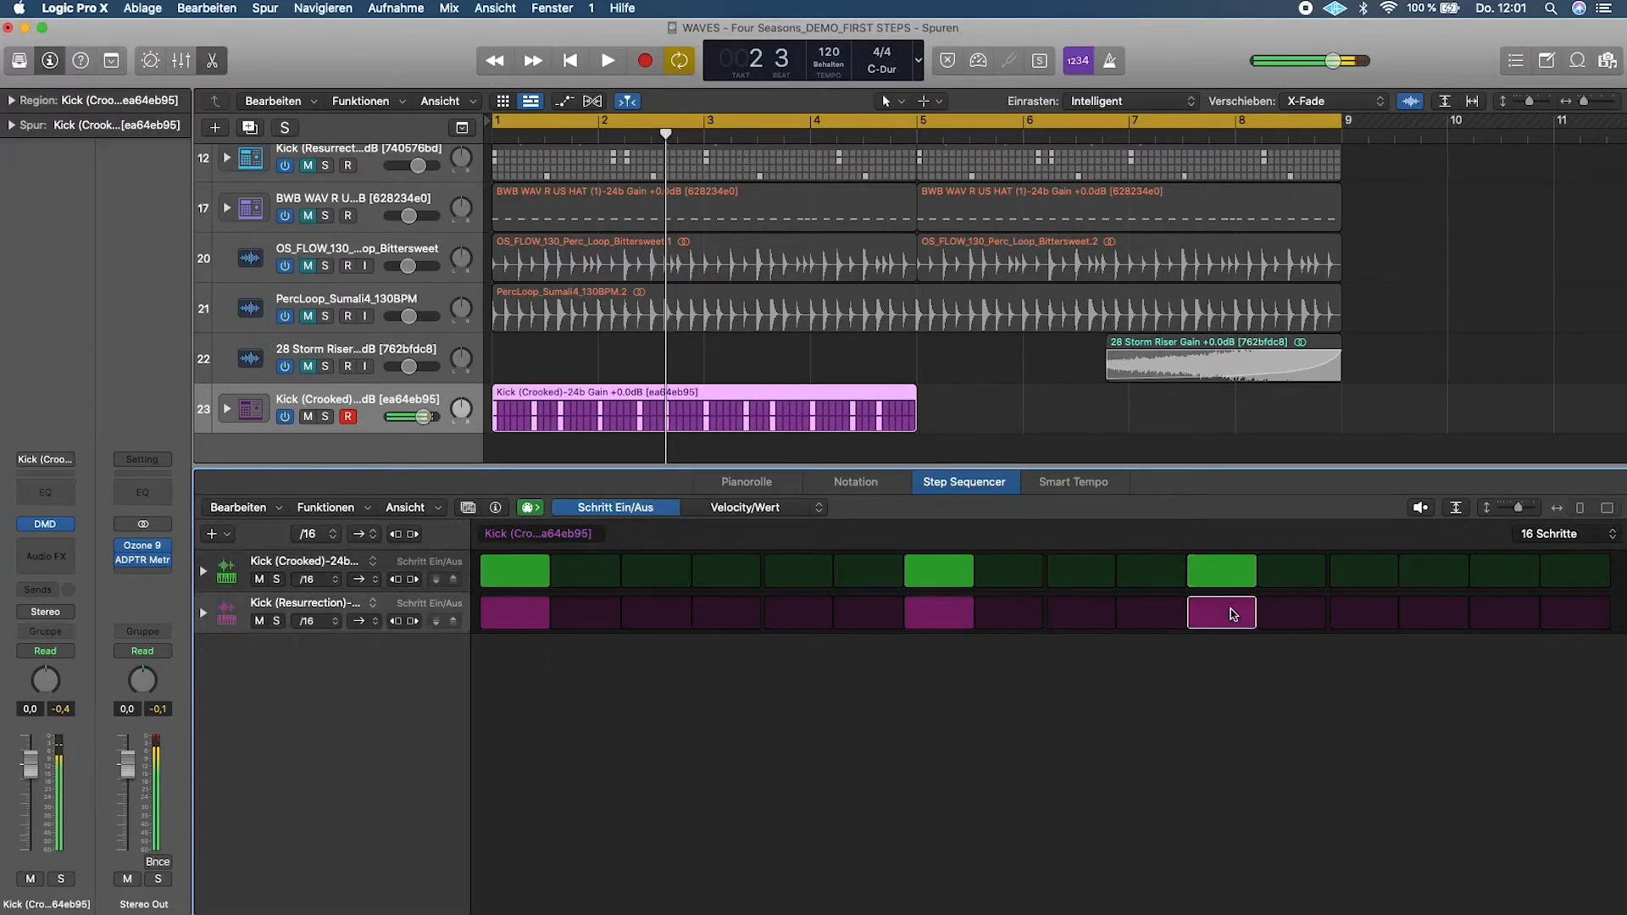
{"action": "key", "text": "space"}
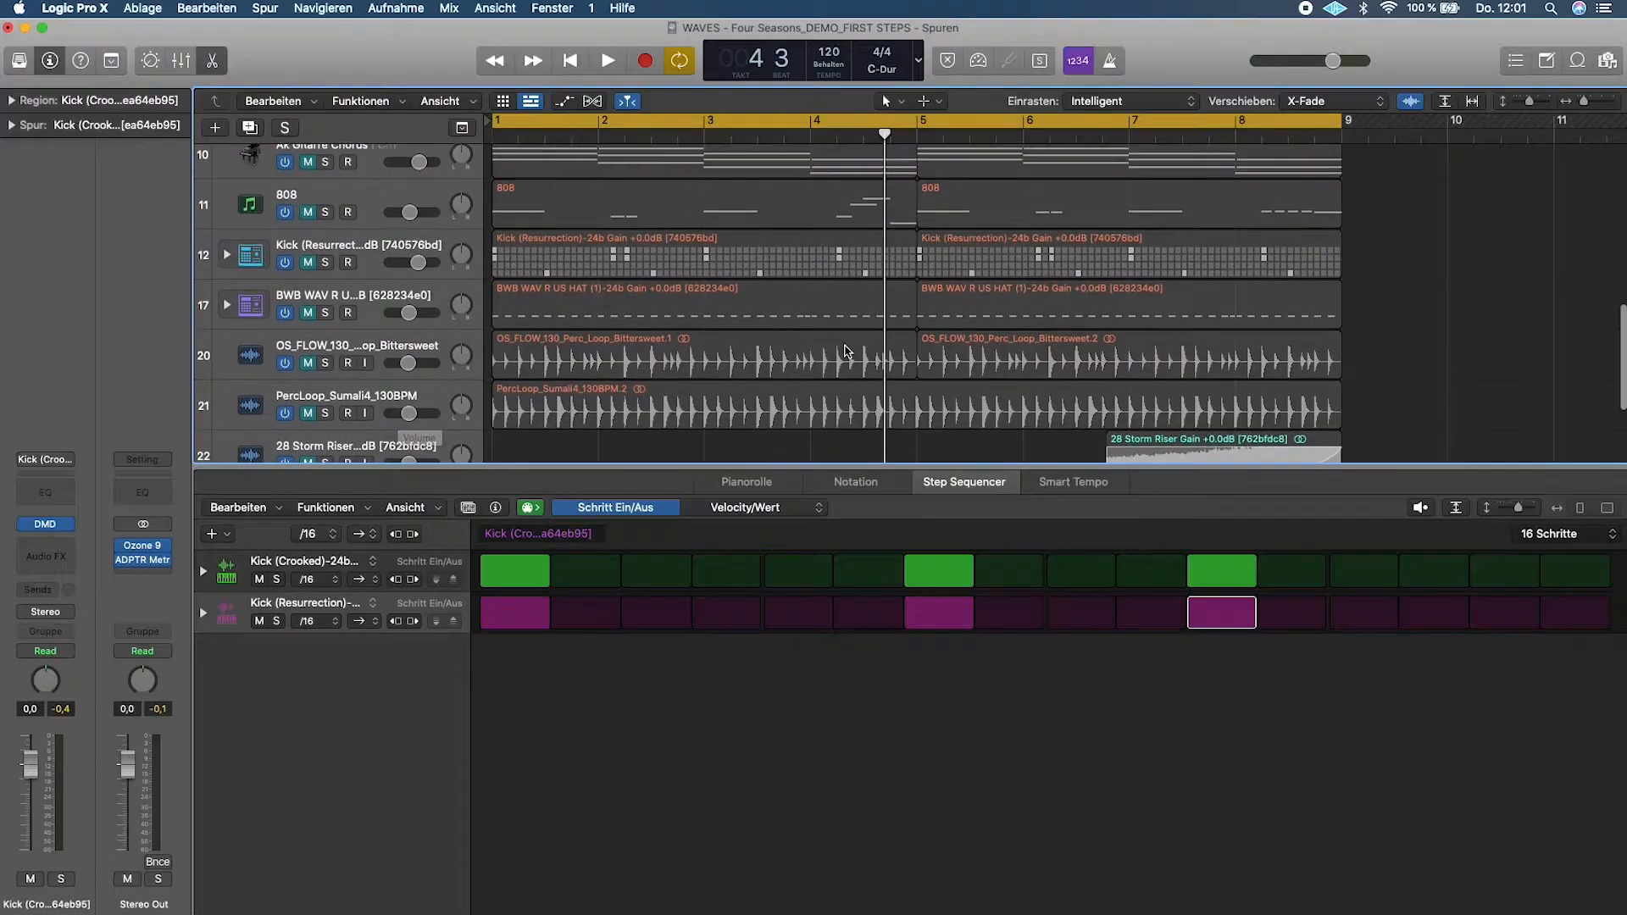
- Solo the Kick (Resurrection) drum track 12 with its 64-step pattern
{"action": "scroll", "coordinate": [847, 350], "scroll_direction": "up", "scroll_amount": 2}
{"action": "left_click", "coordinate": [367, 314]}
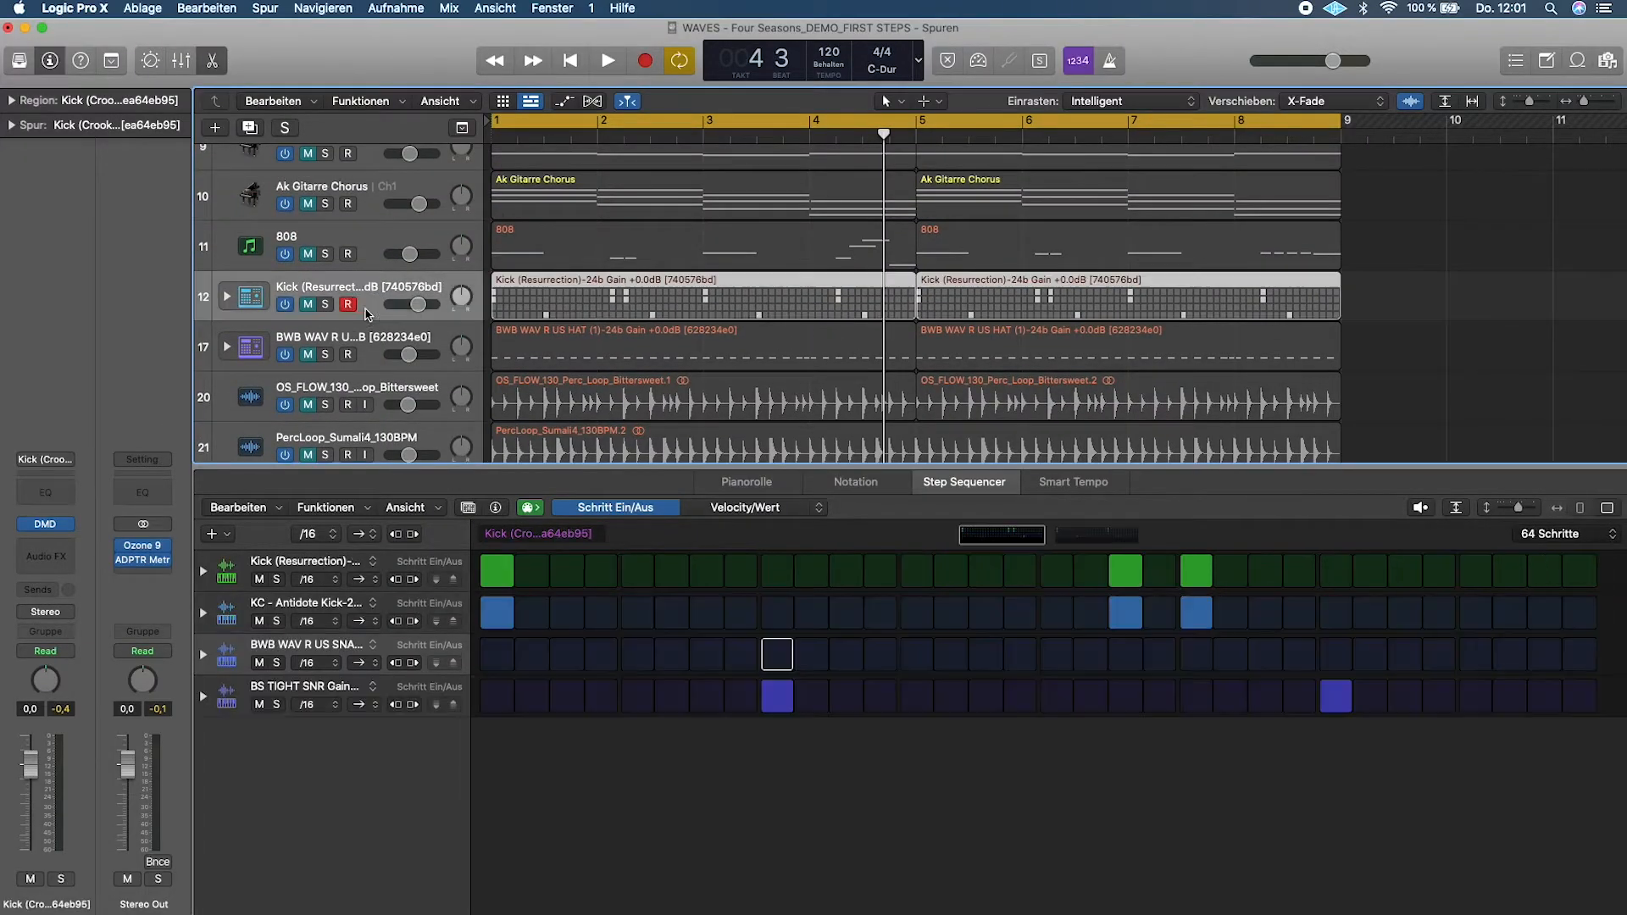
{"action": "left_click", "coordinate": [325, 305]}
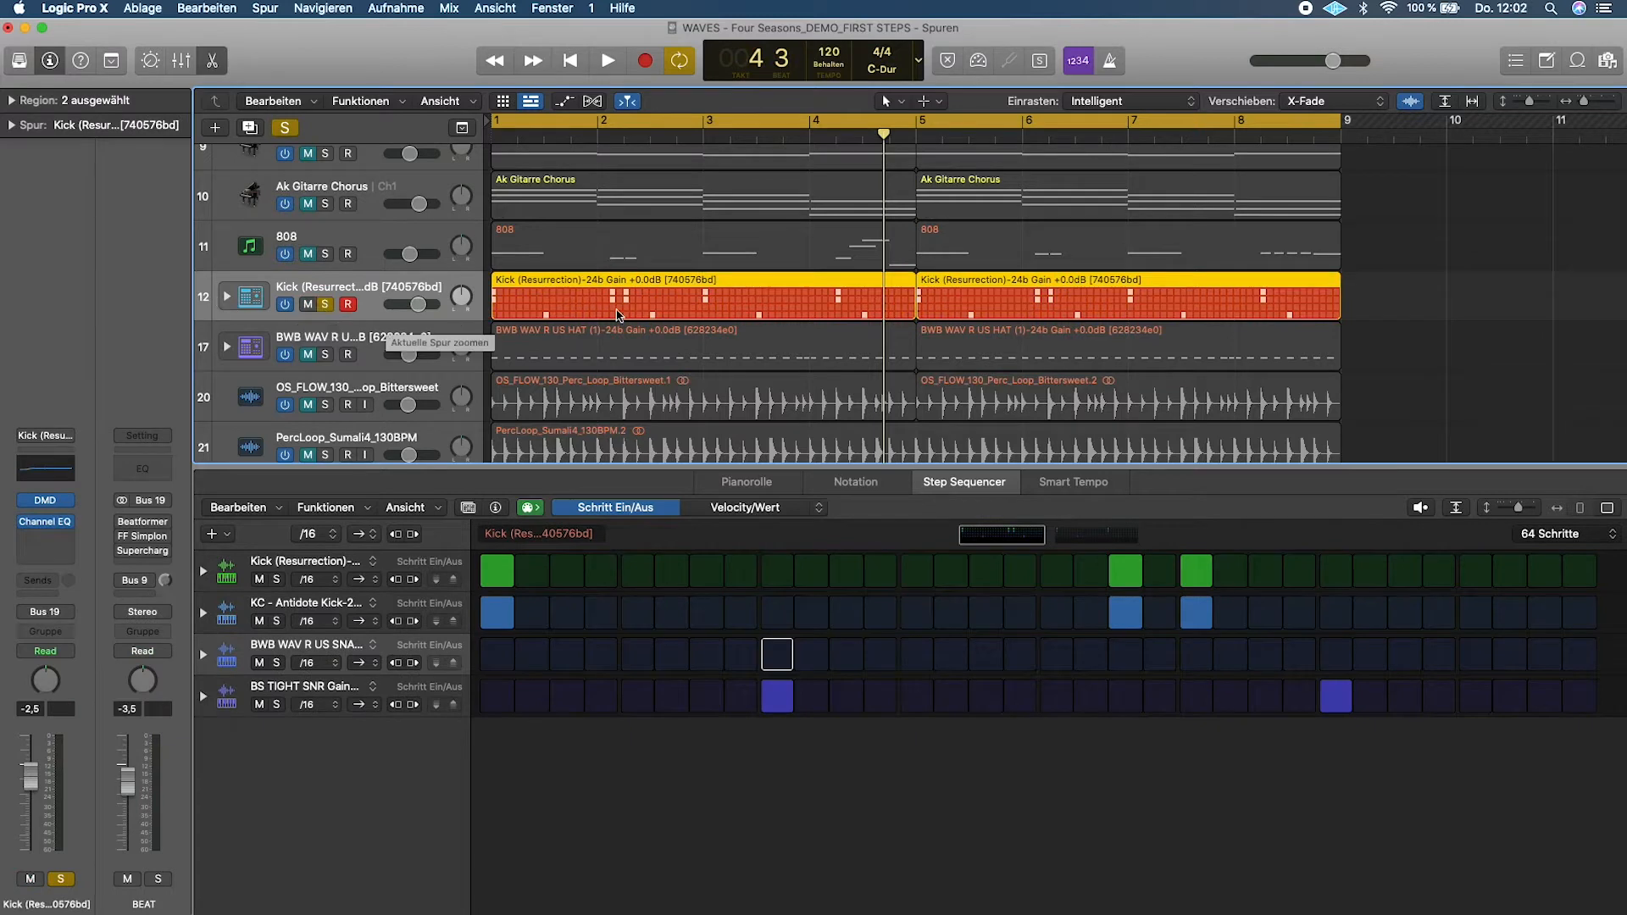
{"action": "scroll", "coordinate": [398, 279], "scroll_direction": "down", "scroll_amount": 4}
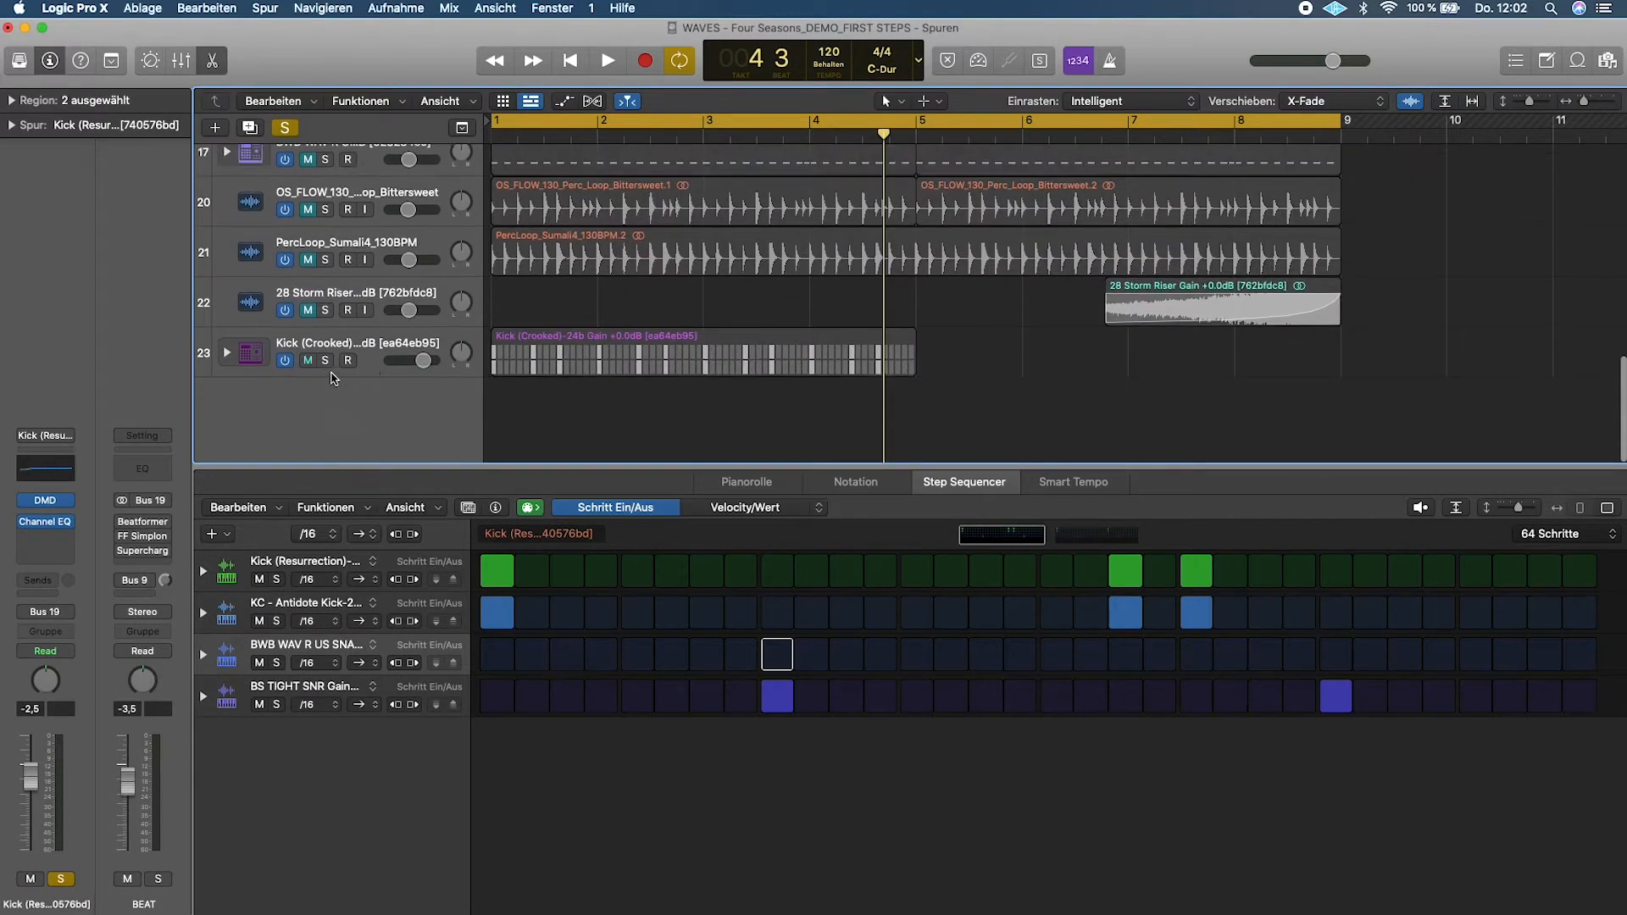
{"action": "scroll", "coordinate": [317, 366], "scroll_direction": "up", "scroll_amount": 4}
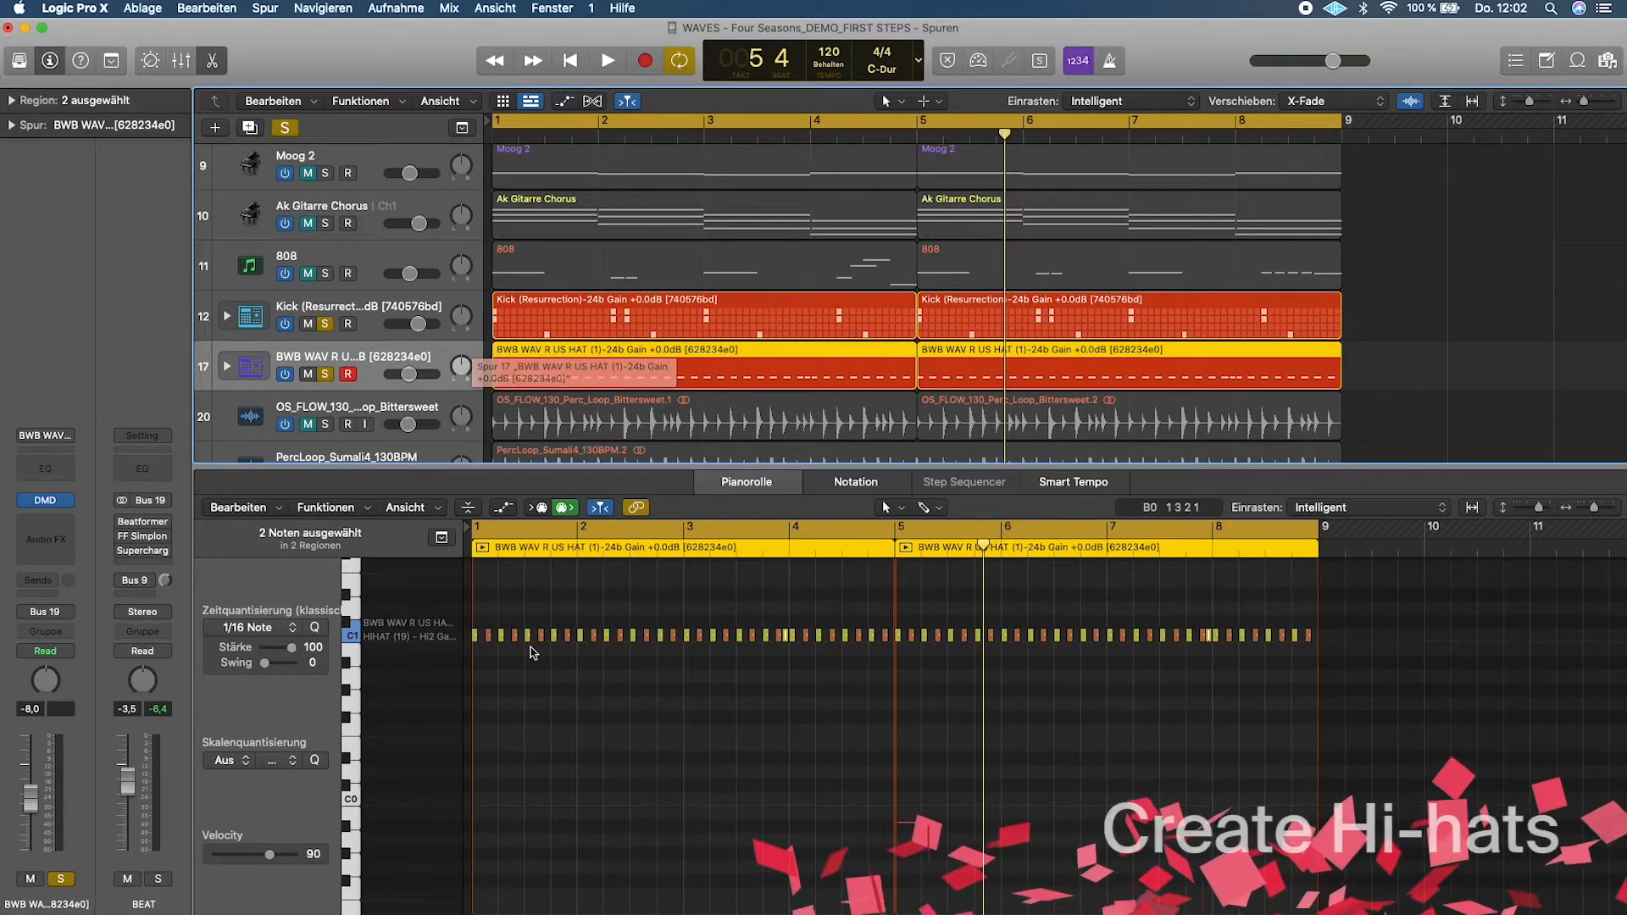
- Examine the hi-hat notes of the BWB WAV R US HAT track up close in the piano roll
{"action": "scroll", "coordinate": [633, 661], "scroll_direction": "up", "scroll_amount": 8}
{"action": "scroll", "coordinate": [633, 661], "scroll_direction": "down", "scroll_amount": 5}
{"action": "scroll", "coordinate": [633, 661], "scroll_direction": "left", "scroll_amount": 2}
{"action": "scroll", "coordinate": [633, 660], "scroll_direction": "left", "scroll_amount": 3}
{"action": "scroll", "coordinate": [634, 660], "scroll_direction": "up", "scroll_amount": 3}
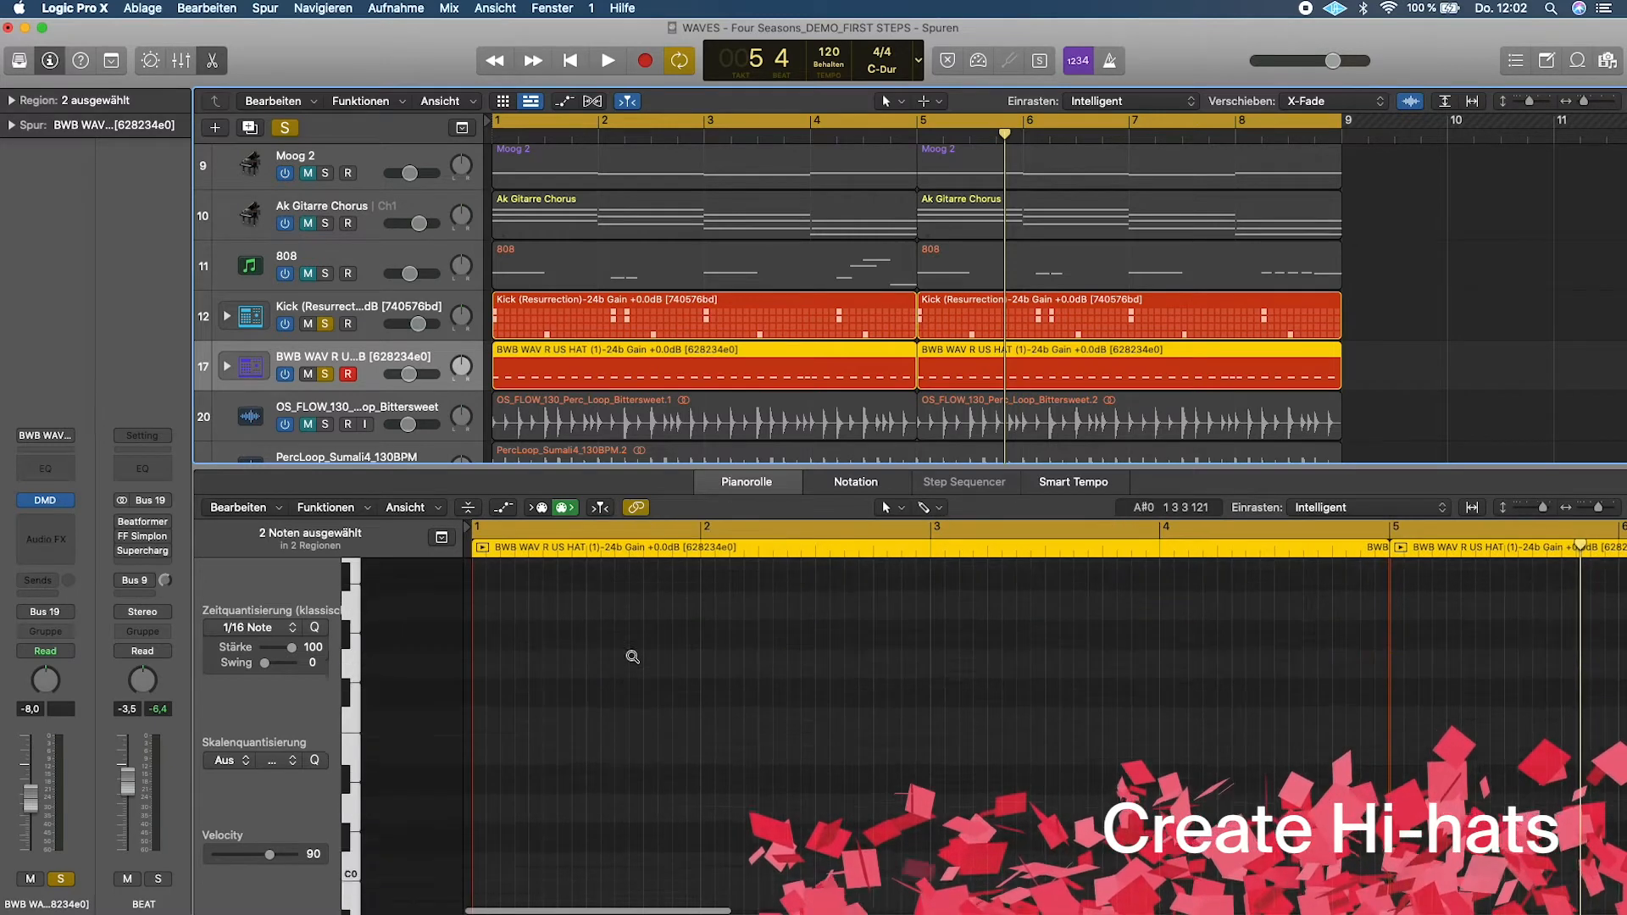
{"action": "scroll", "coordinate": [631, 660], "scroll_direction": "down", "scroll_amount": 3}
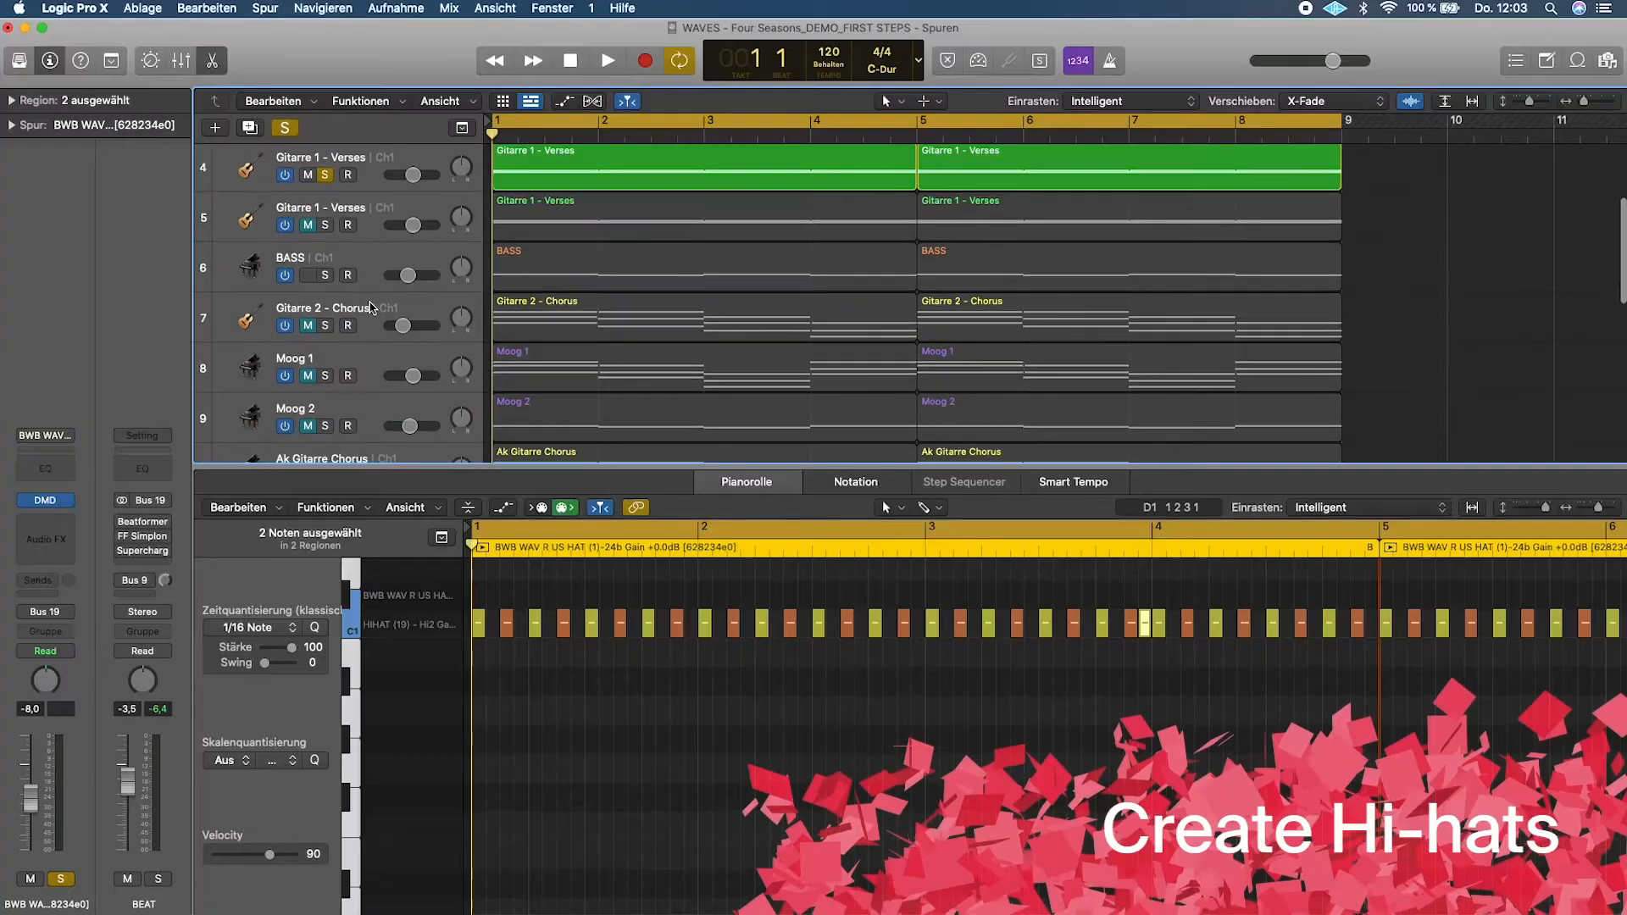
- Solo the Gitarre 1 - Verses track 4 and play it together with the drums and hi-hats
{"action": "scroll", "coordinate": [339, 255], "scroll_direction": "up", "scroll_amount": 2}
{"action": "left_click", "coordinate": [326, 246]}
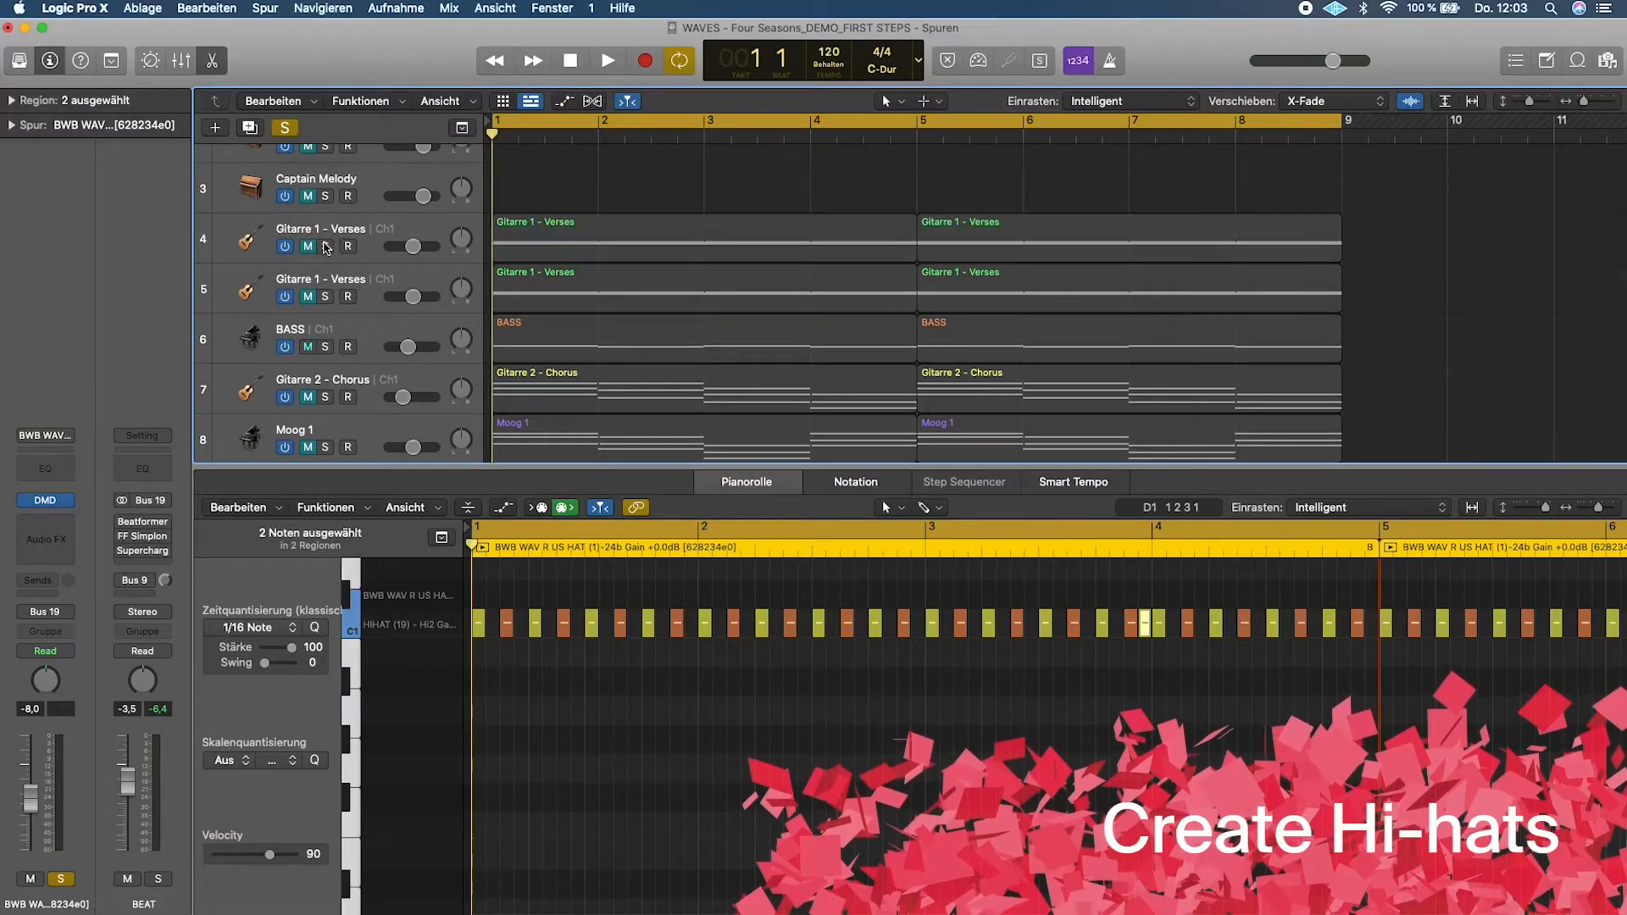
{"action": "scroll", "coordinate": [520, 364], "scroll_direction": "down", "scroll_amount": 5}
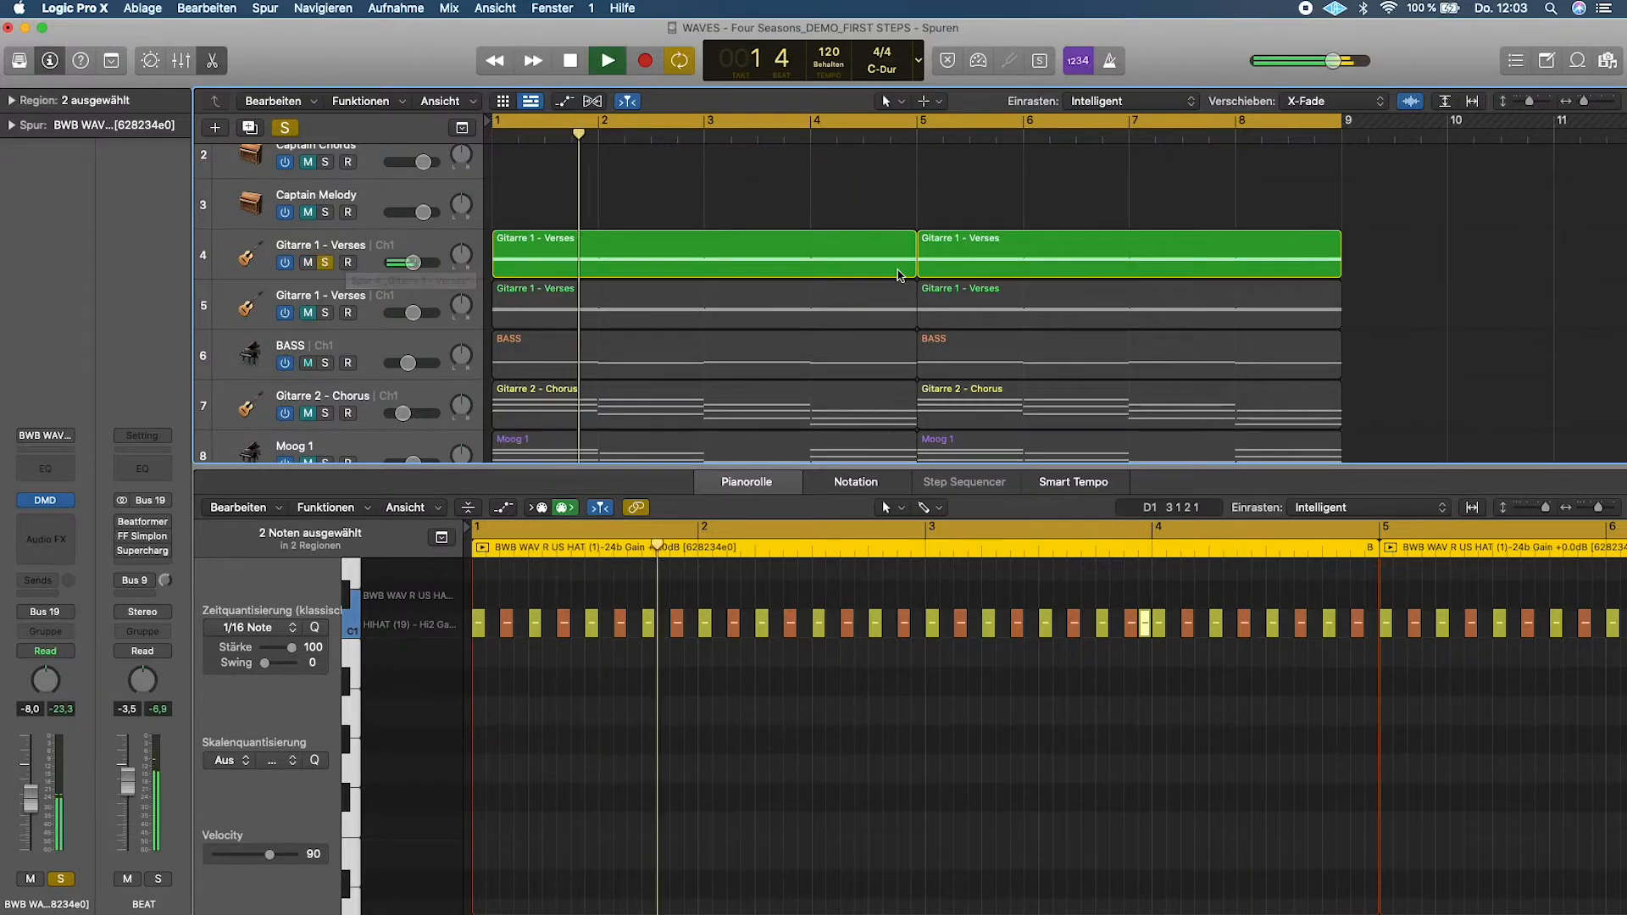
{"action": "scroll", "coordinate": [918, 354], "scroll_direction": "down", "scroll_amount": 6}
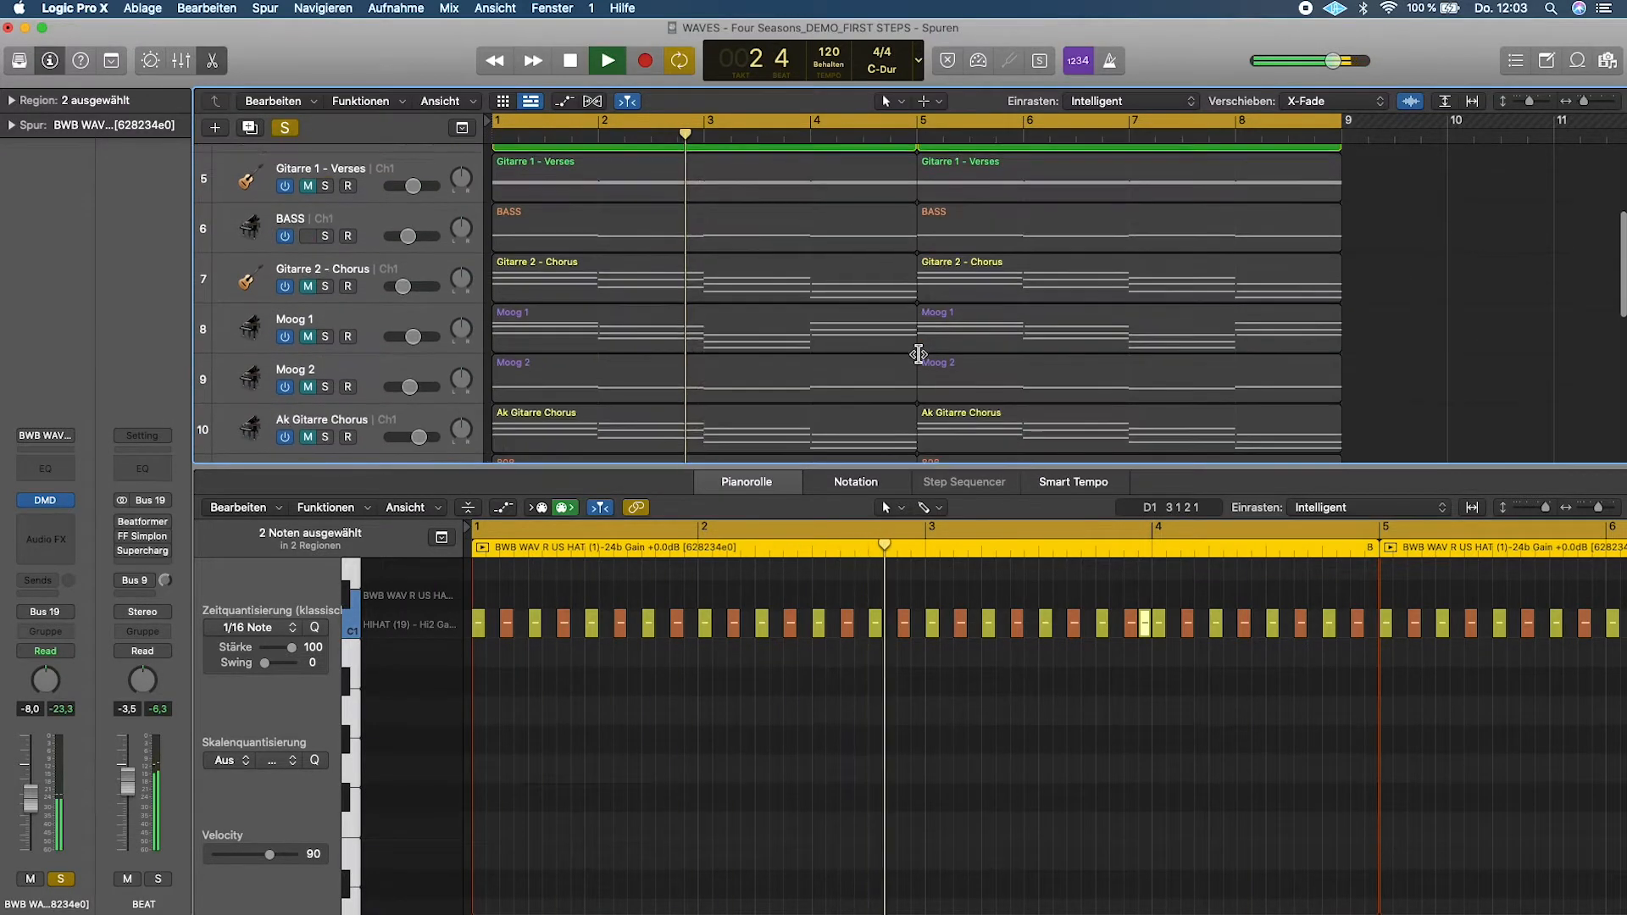
{"action": "scroll", "coordinate": [919, 354], "scroll_direction": "down", "scroll_amount": 3}
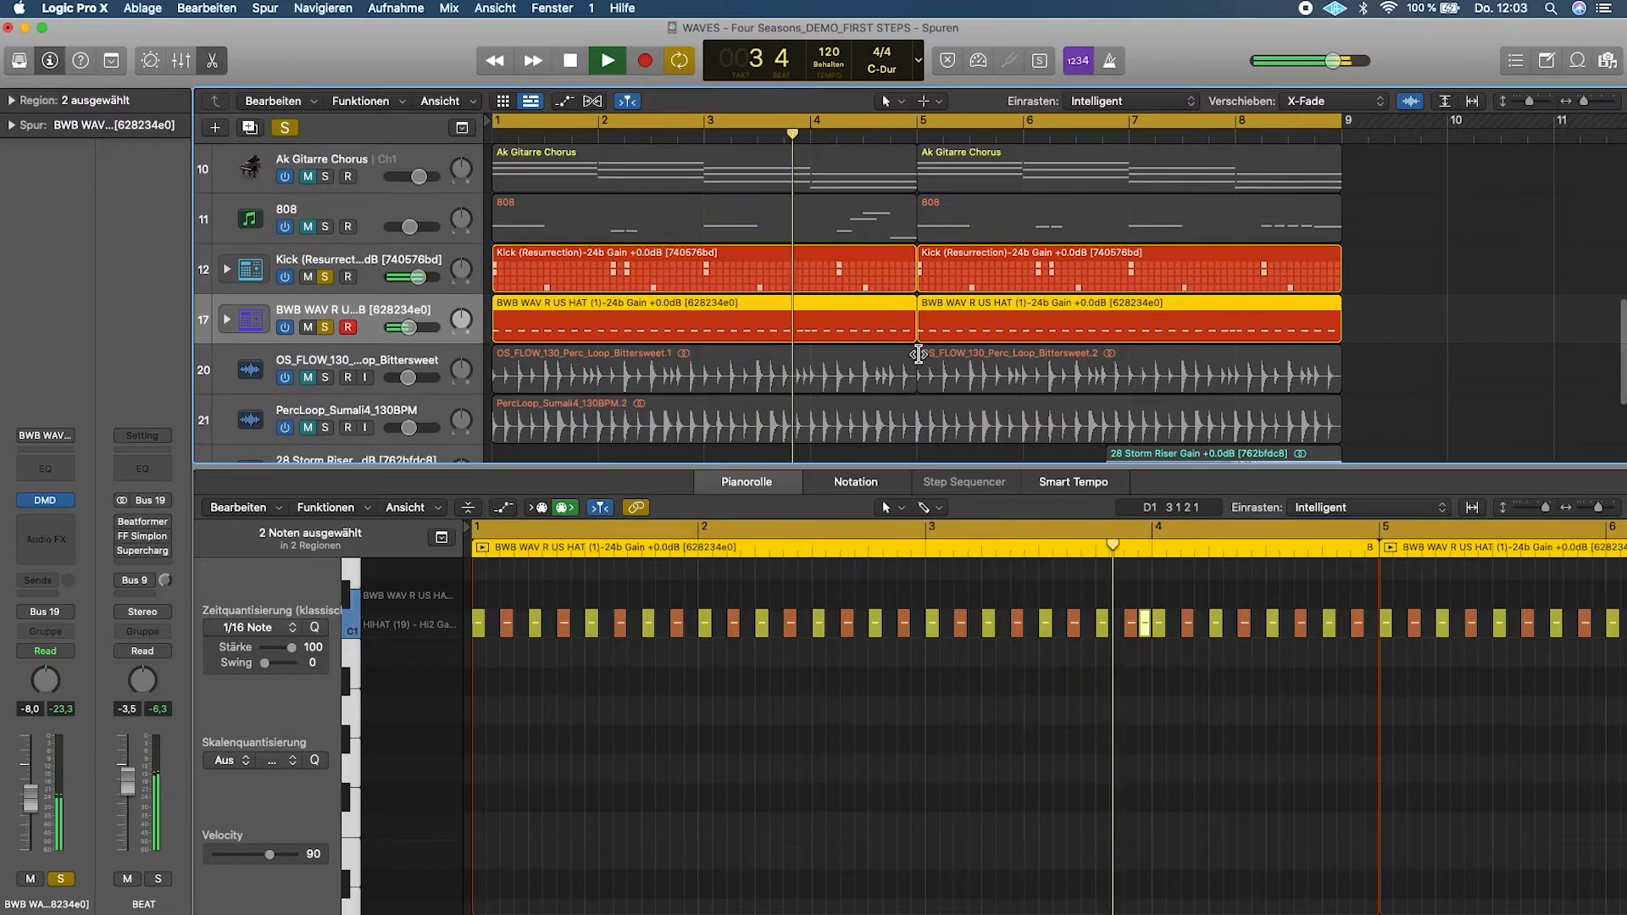